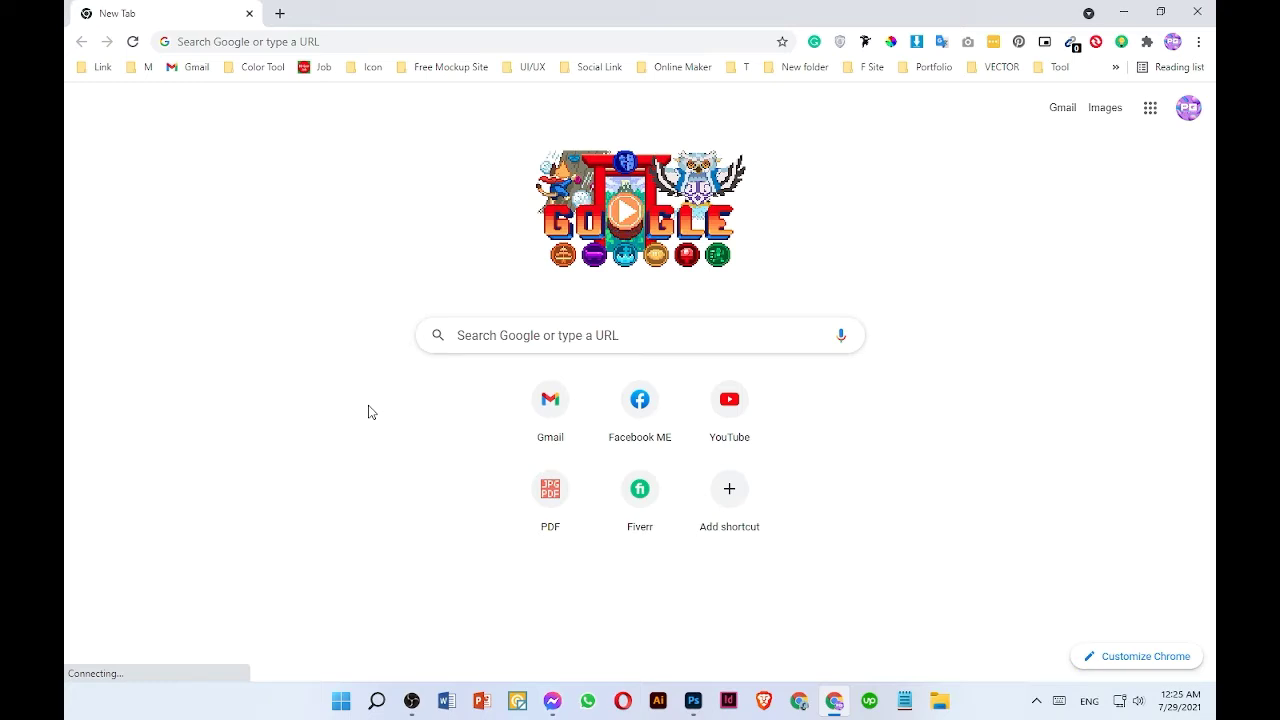
- Open Google Maps from the apps launcher and pick the recent search for Fortore Mall
left_click(1150, 108)
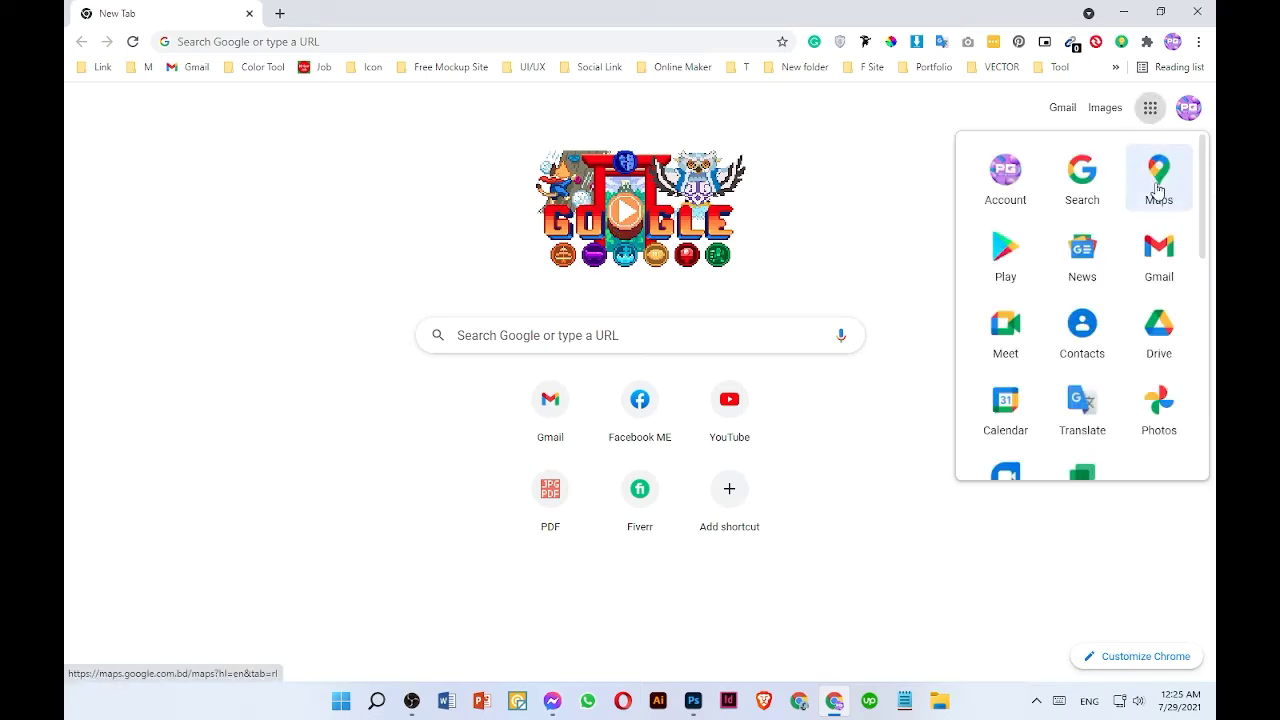
left_click(1160, 190)
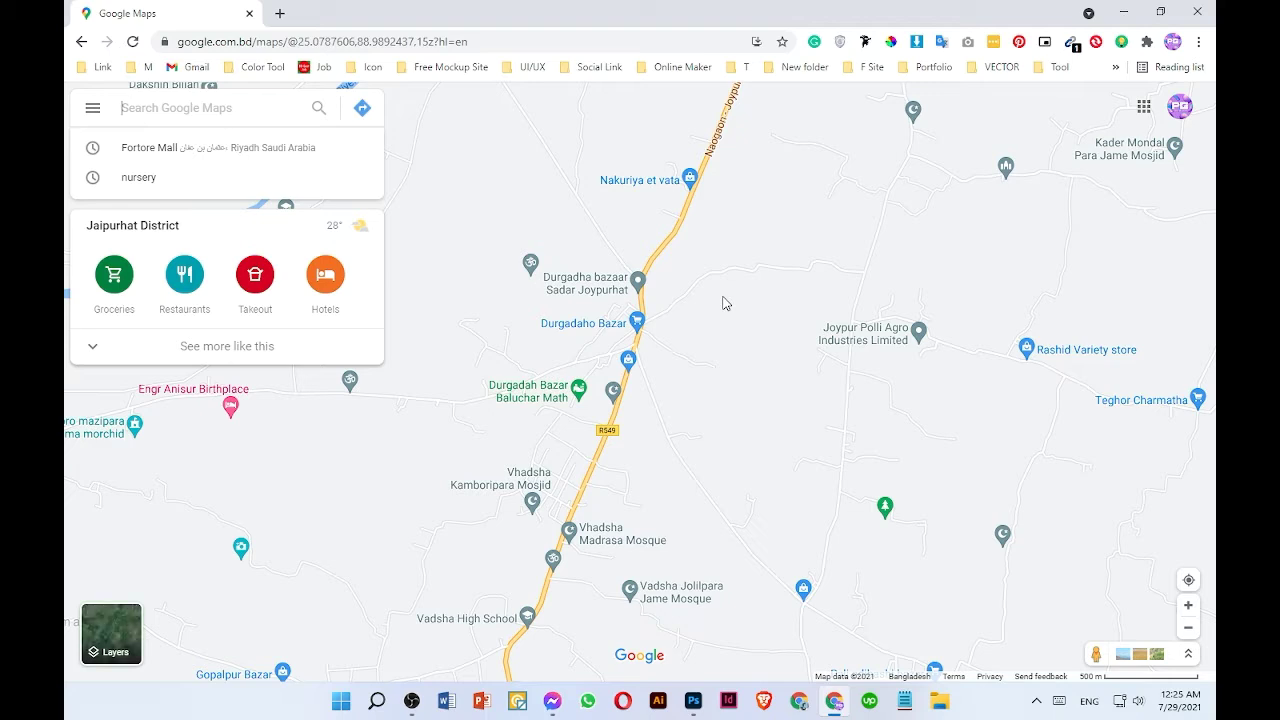
left_click(178, 149)
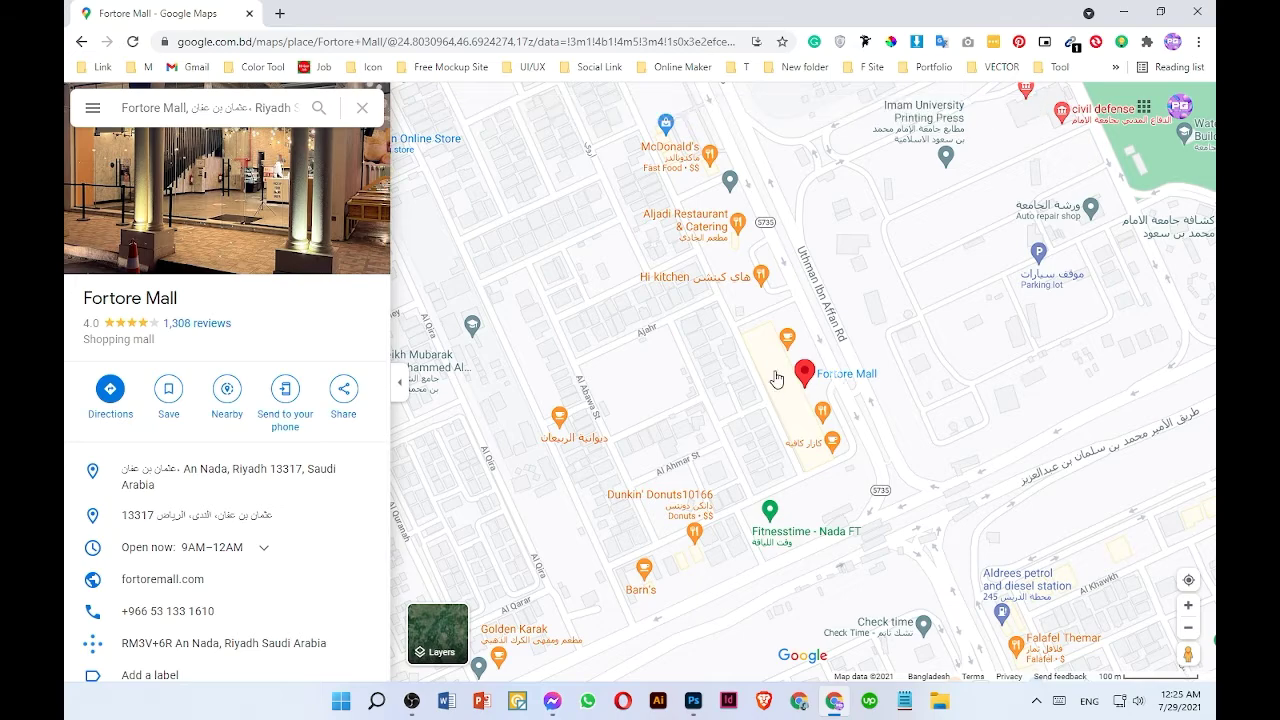
- Examine the area around Fortore Mall on the map and its location menu
scroll(815, 376, "up", 5)
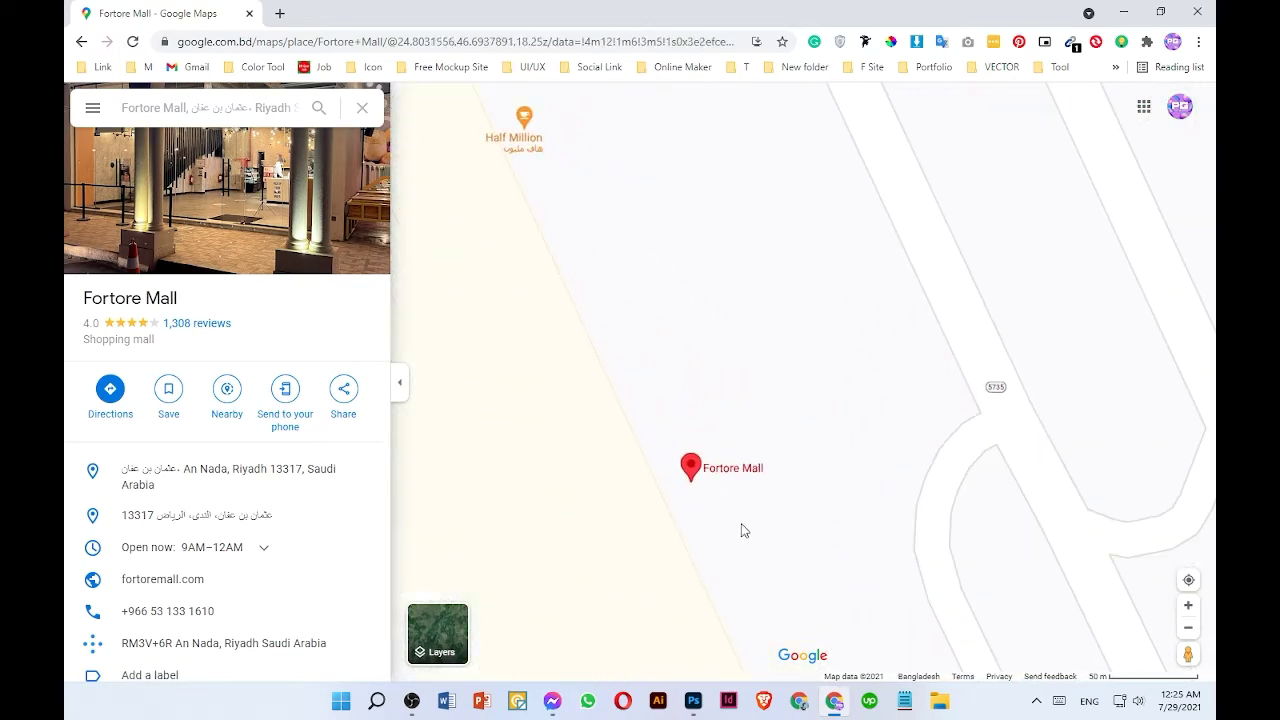
scroll(769, 414, "down", 5)
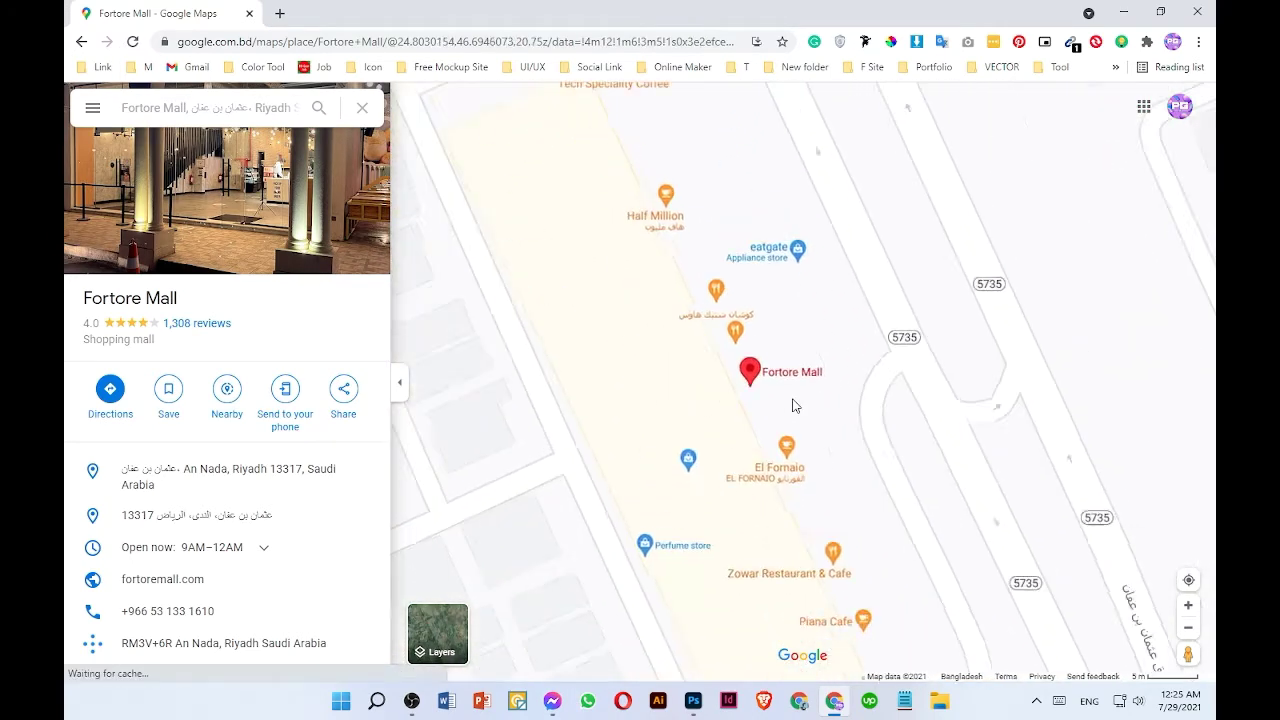
scroll(866, 400, "up", 5)
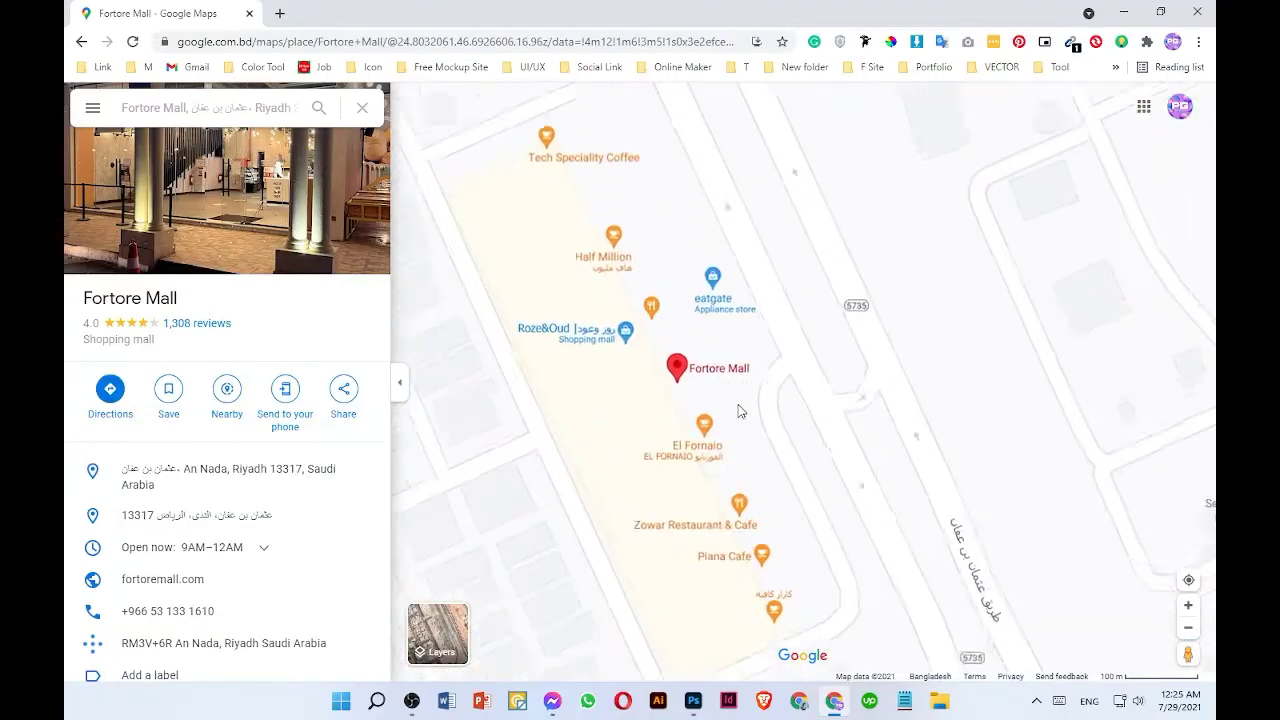
left_click_drag(870, 402, 676, 496)
right_click(783, 252)
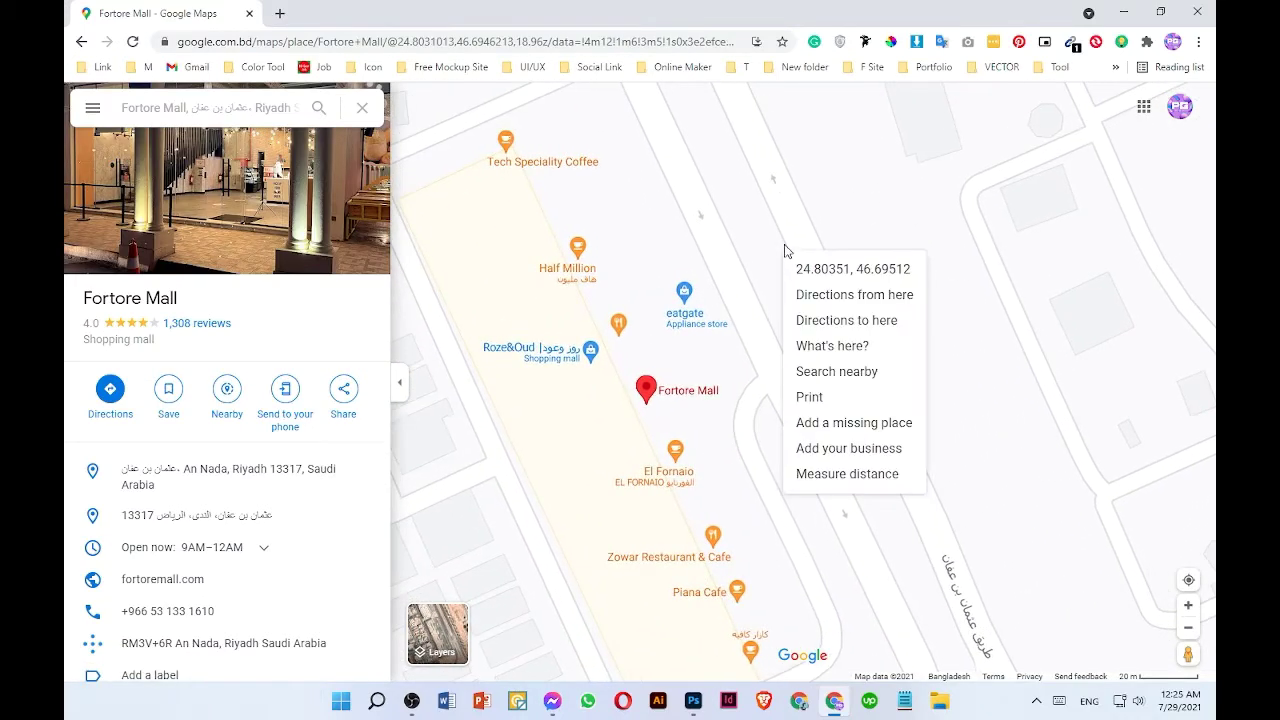
left_click(703, 210)
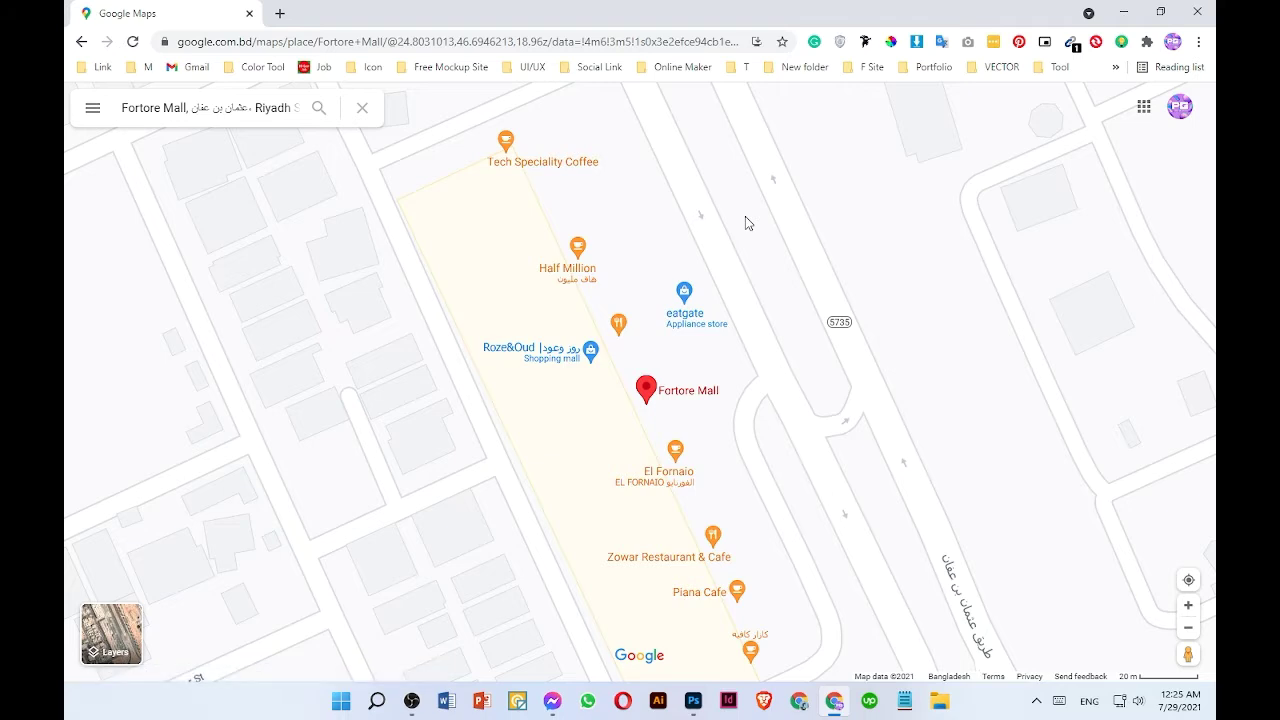
right_click(745, 216)
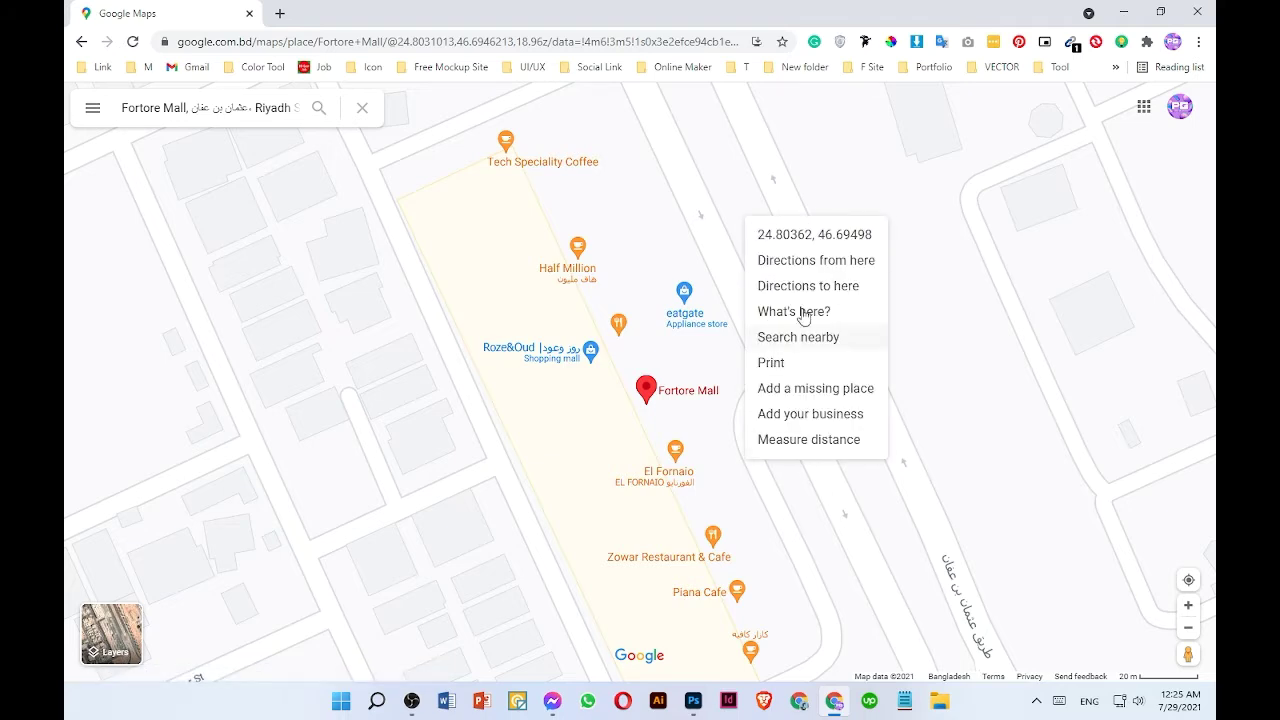
left_click(636, 202)
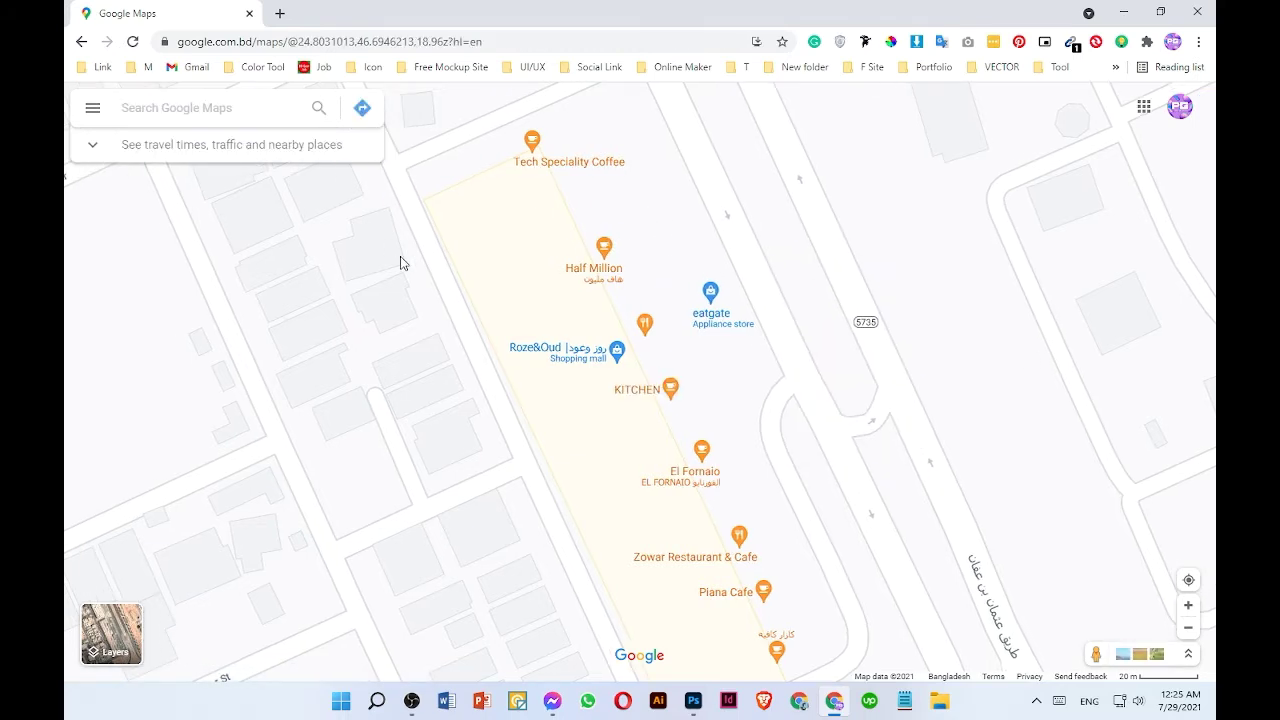
left_click(693, 419)
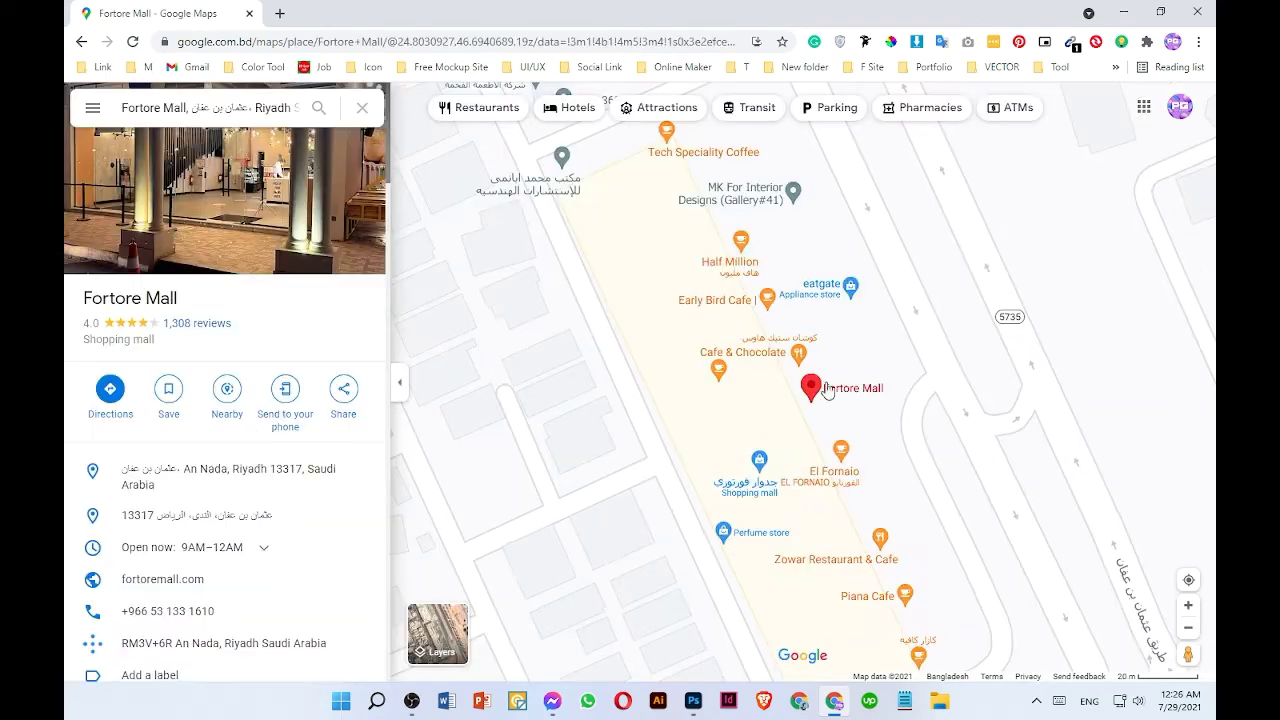
- Open the mall's photo gallery and its photo options menu, and close the photo viewer
left_click(286, 205)
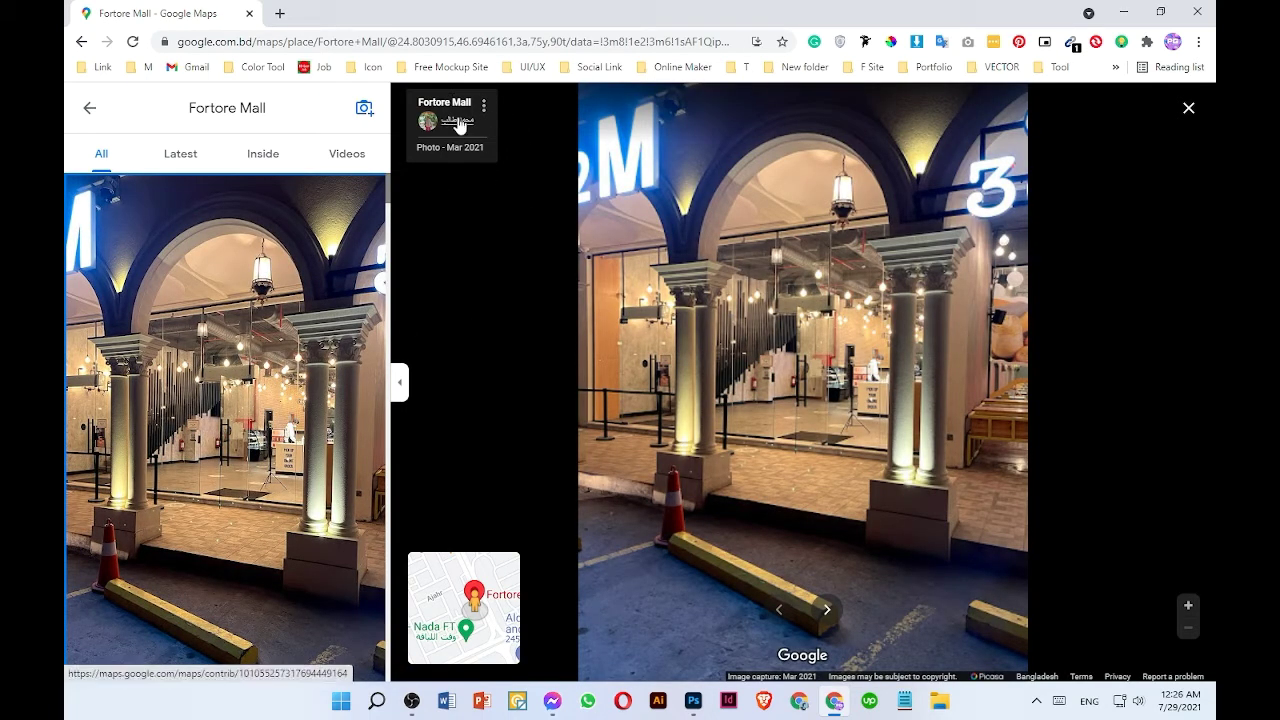
left_click(482, 108)
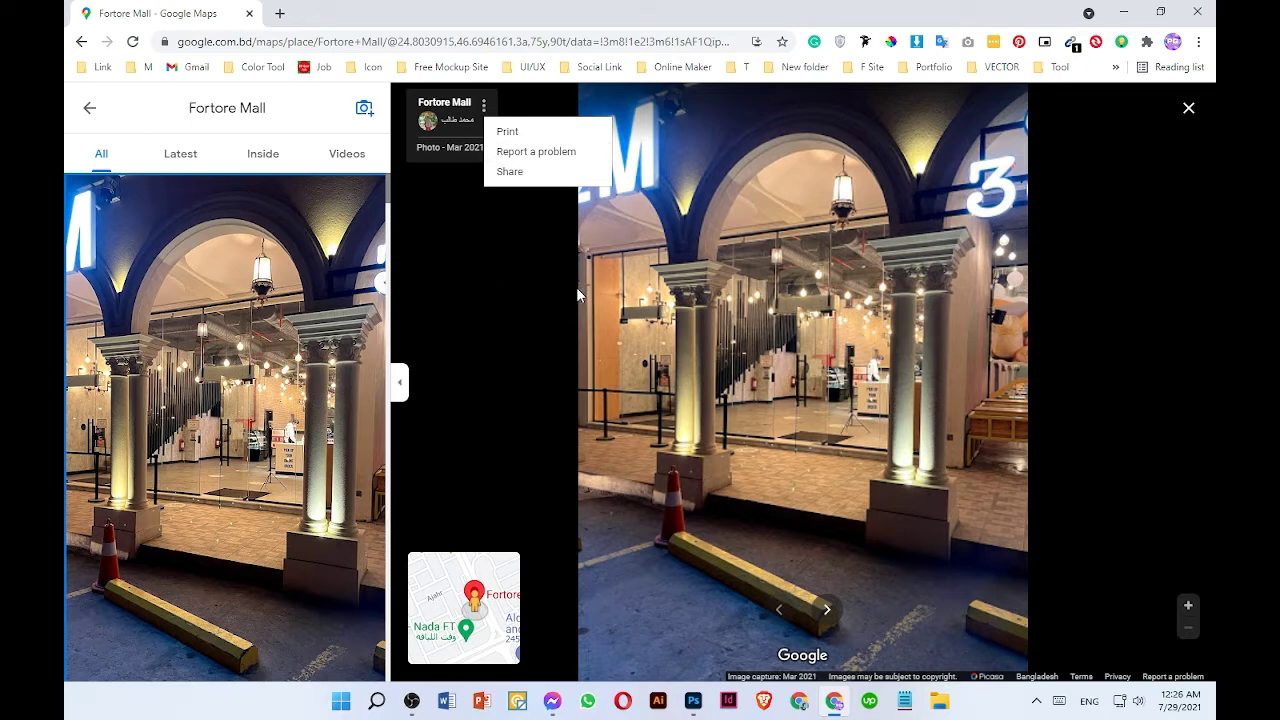
left_click(516, 262)
left_click(1190, 108)
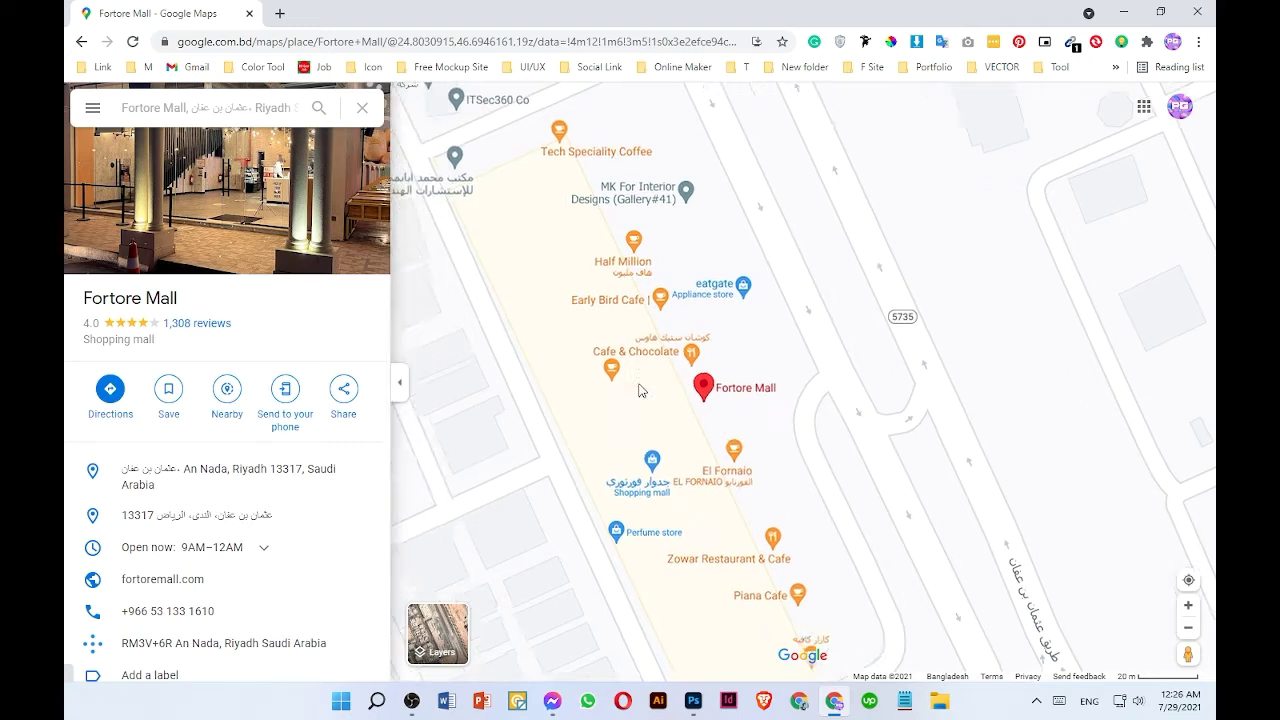
- Open the print view of the map at the Fortore Mall location
right_click(780, 260)
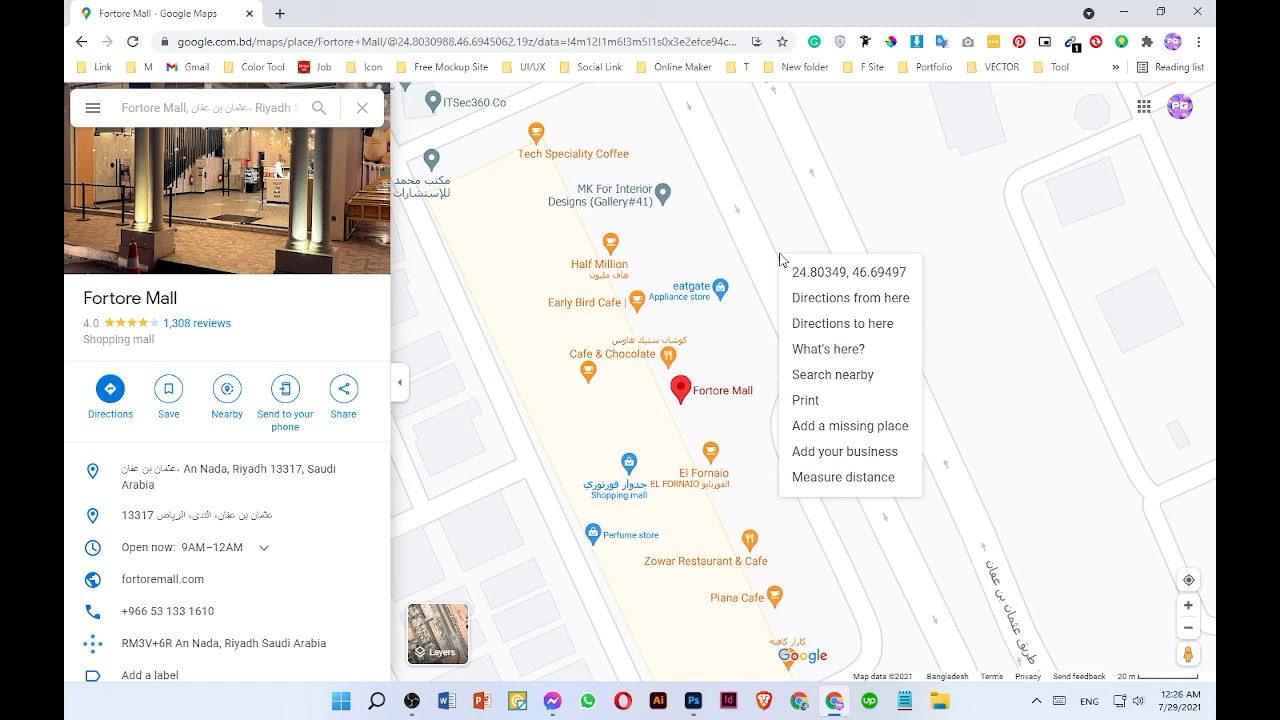
left_click(806, 400)
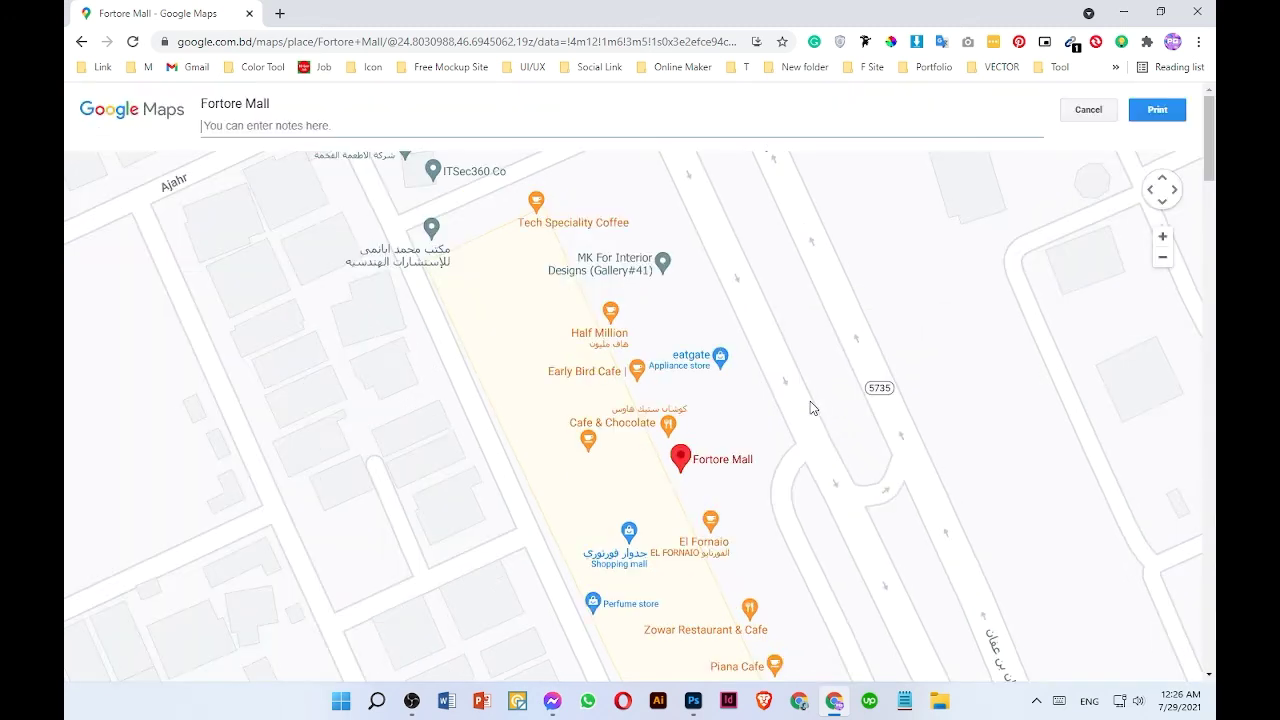
left_click(528, 300)
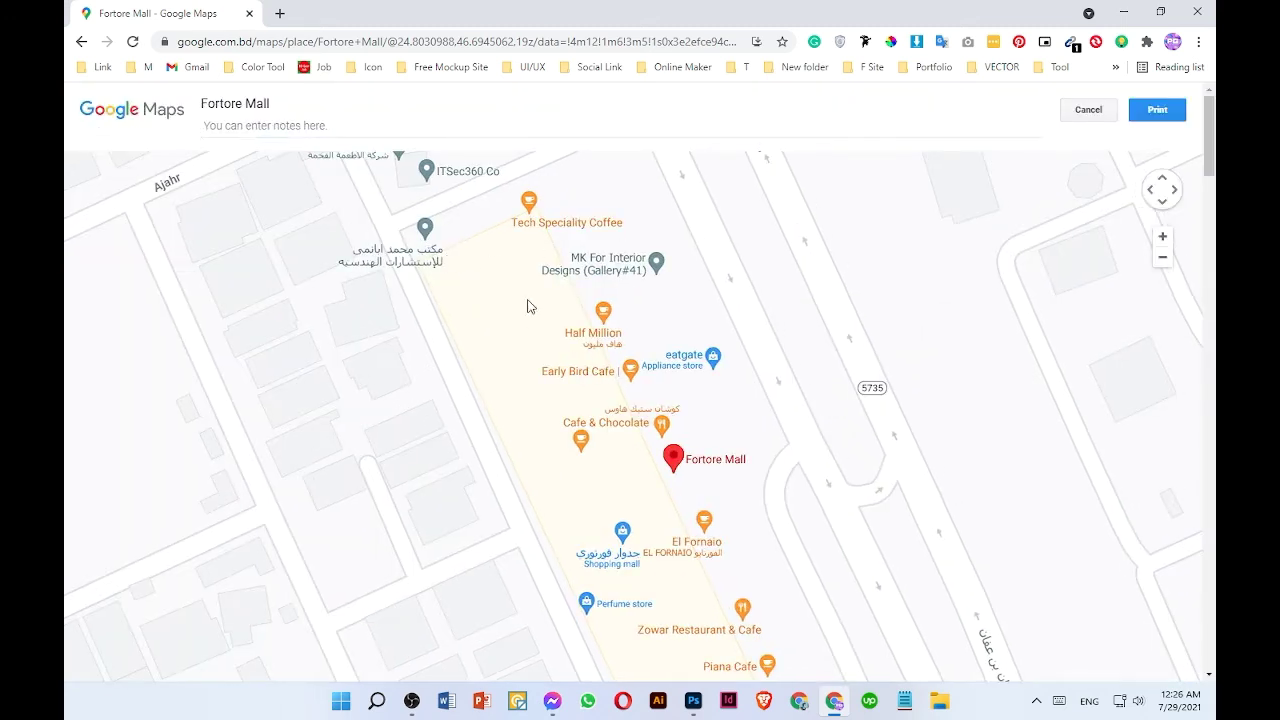
left_click(1151, 191)
left_click(1163, 201)
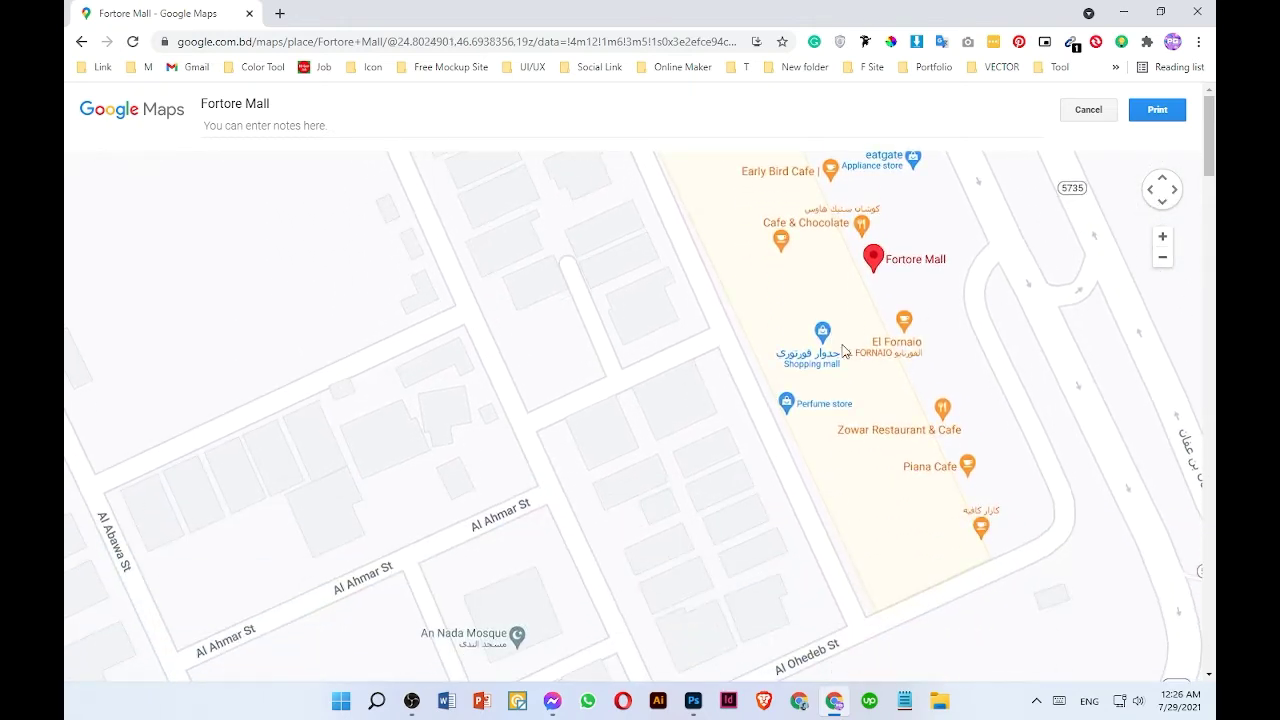
left_click(1173, 190)
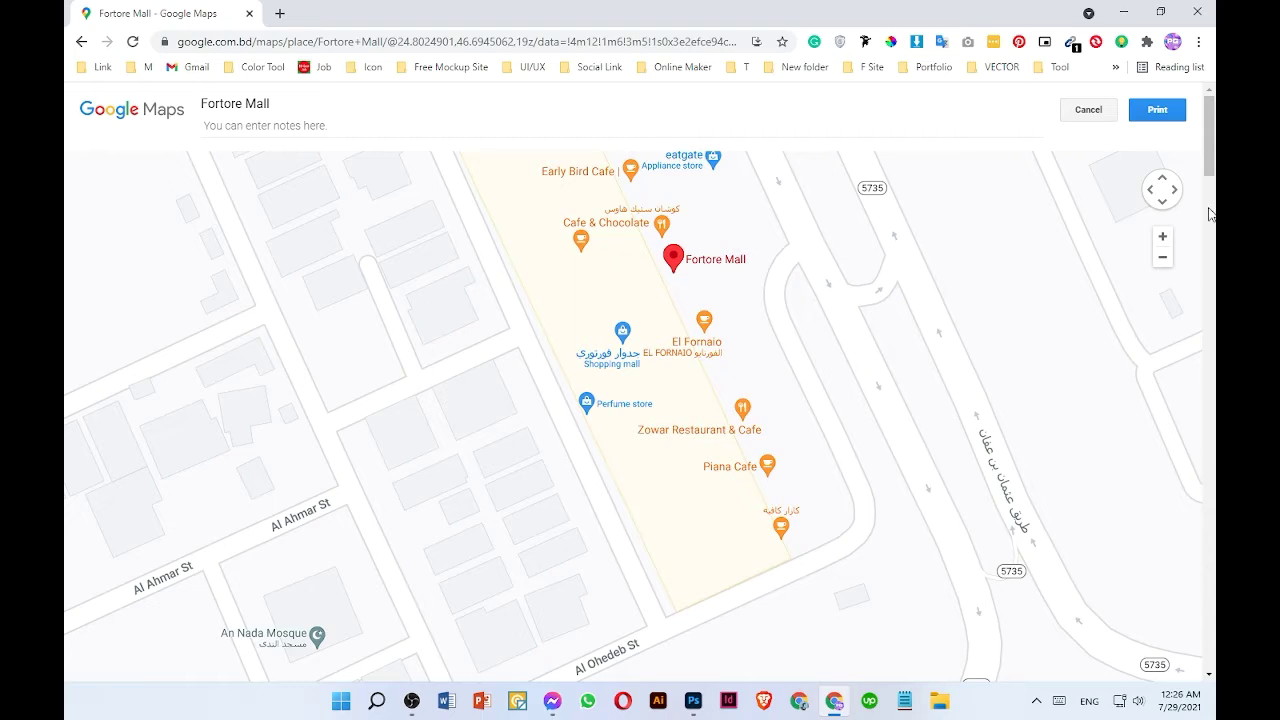
left_click(1172, 191)
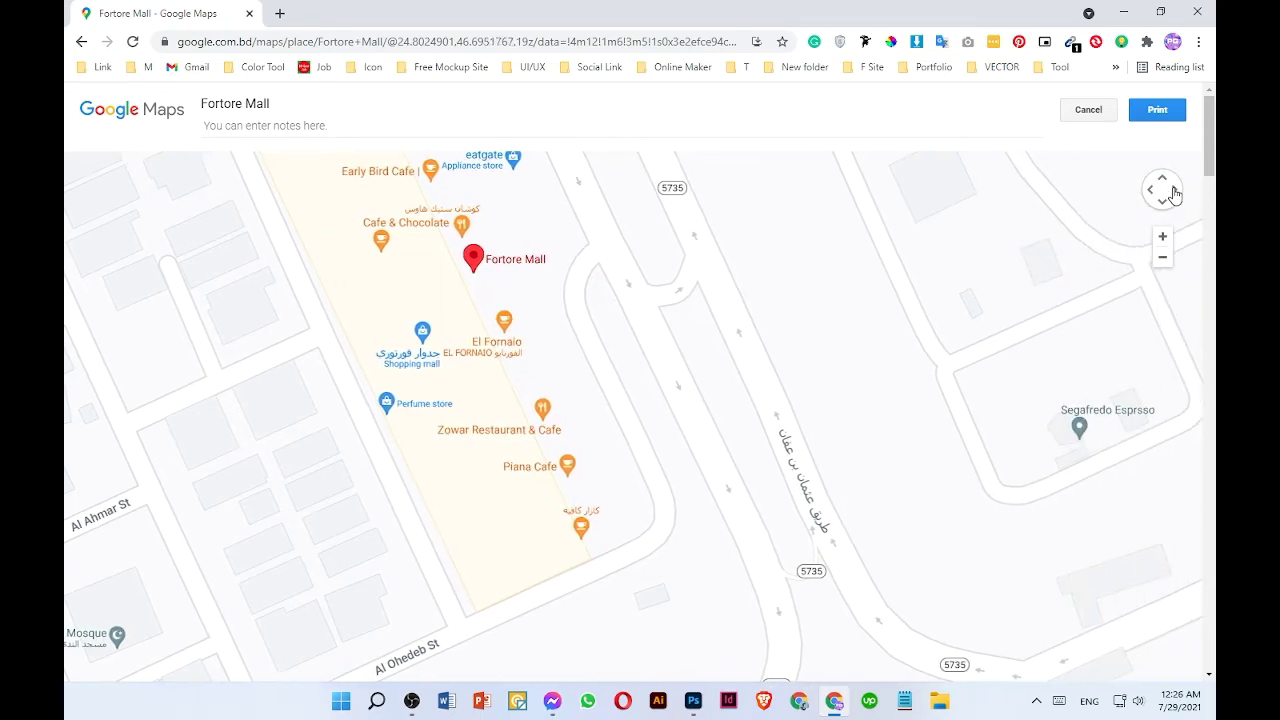
left_click(1174, 193)
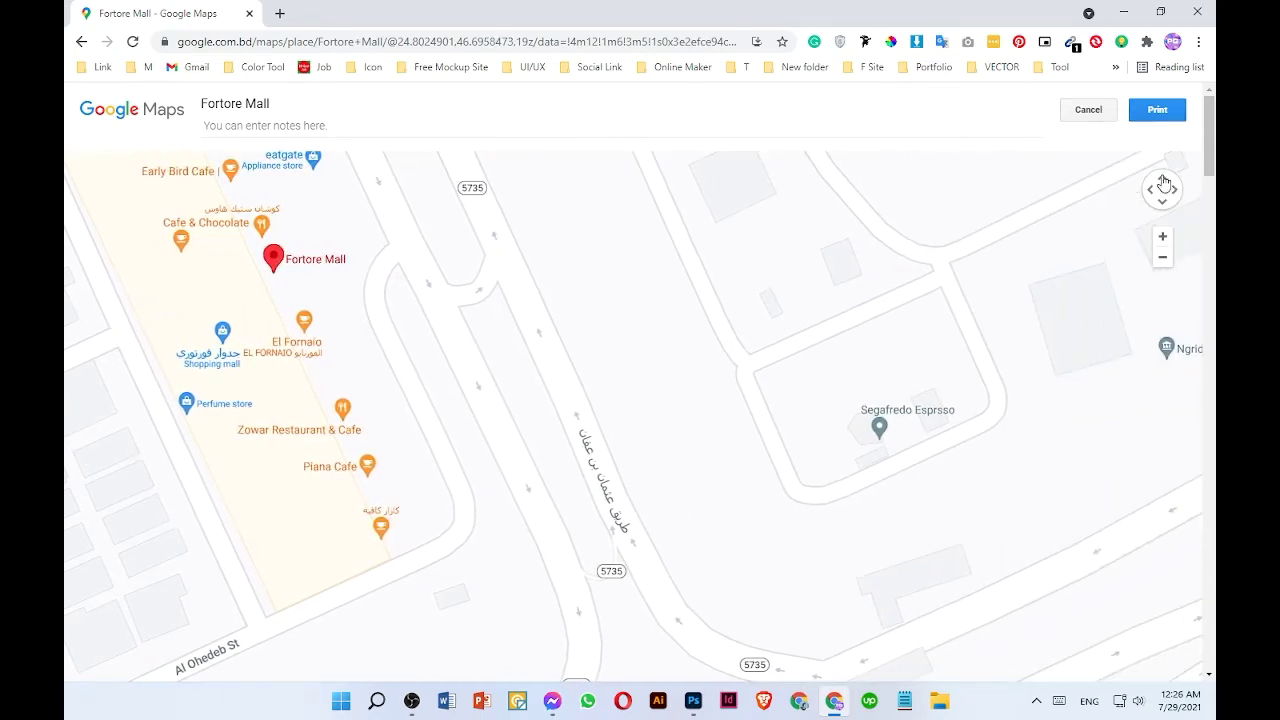
left_click(1163, 180)
left_click(1154, 191)
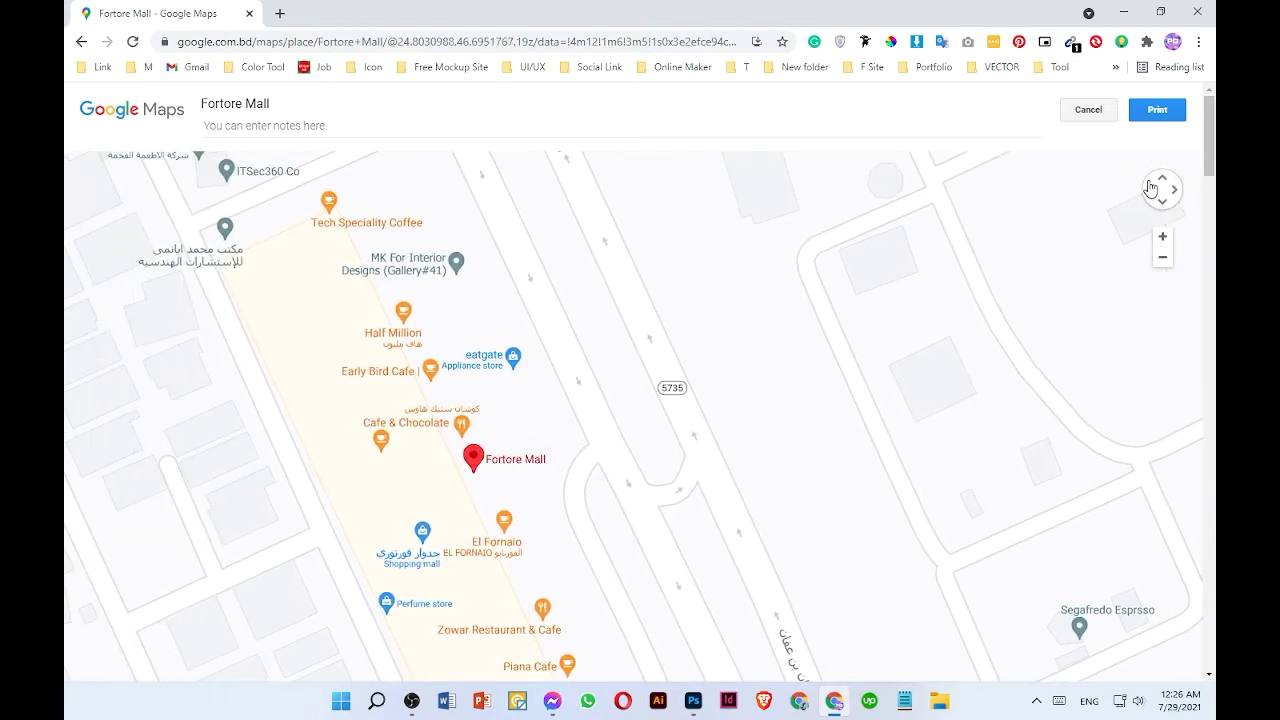
left_click(1150, 188)
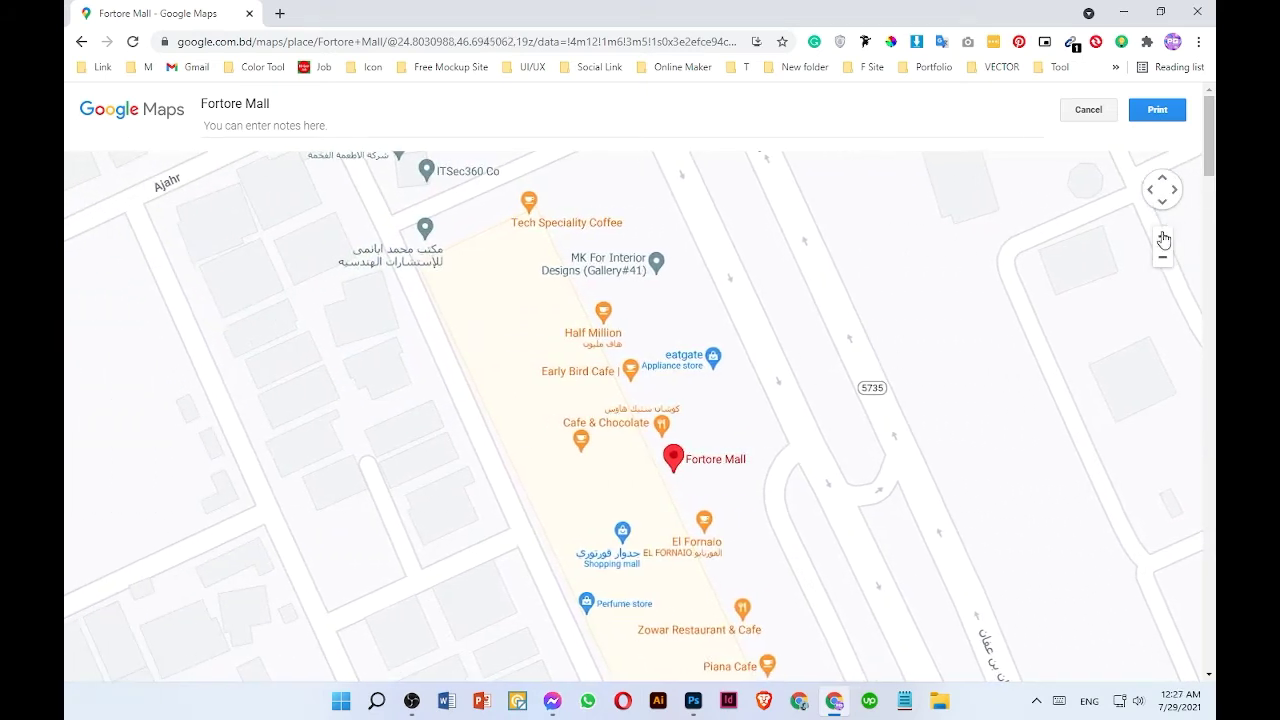
- Zoom the print map out to frame the neighbourhood around Fortore Mall and open the print dialog
left_click(1163, 239)
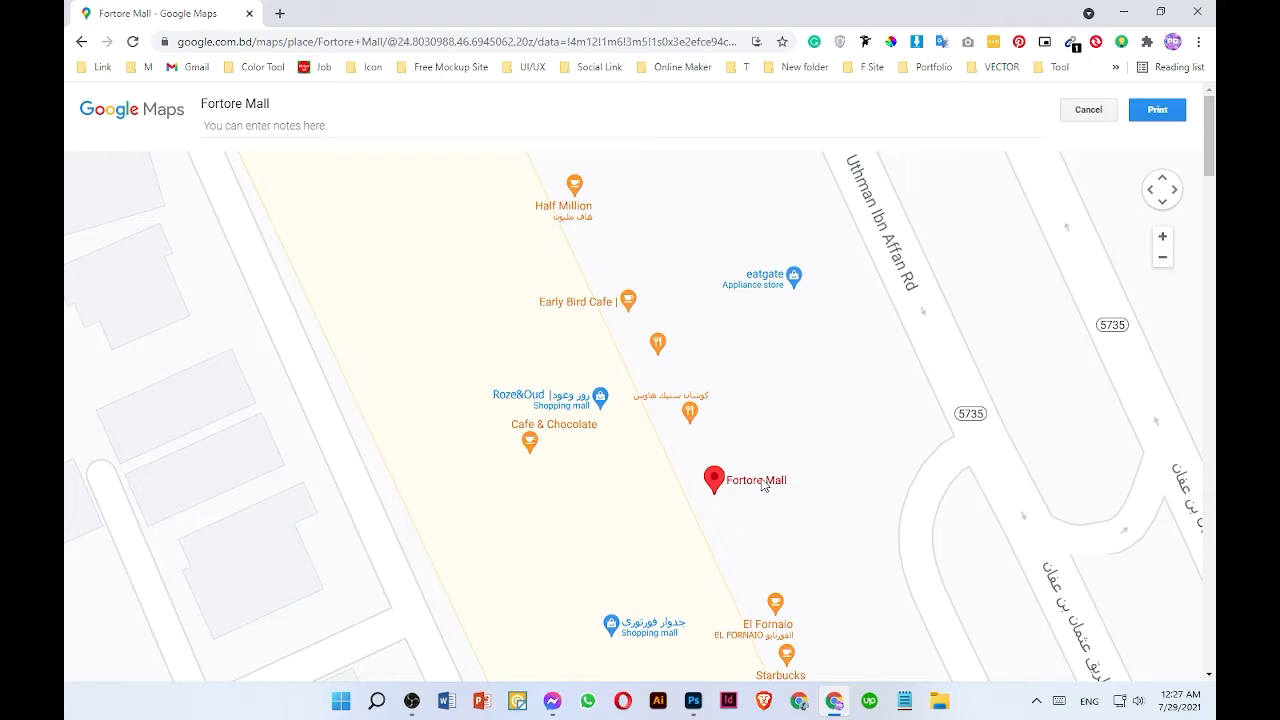
left_click(1162, 257)
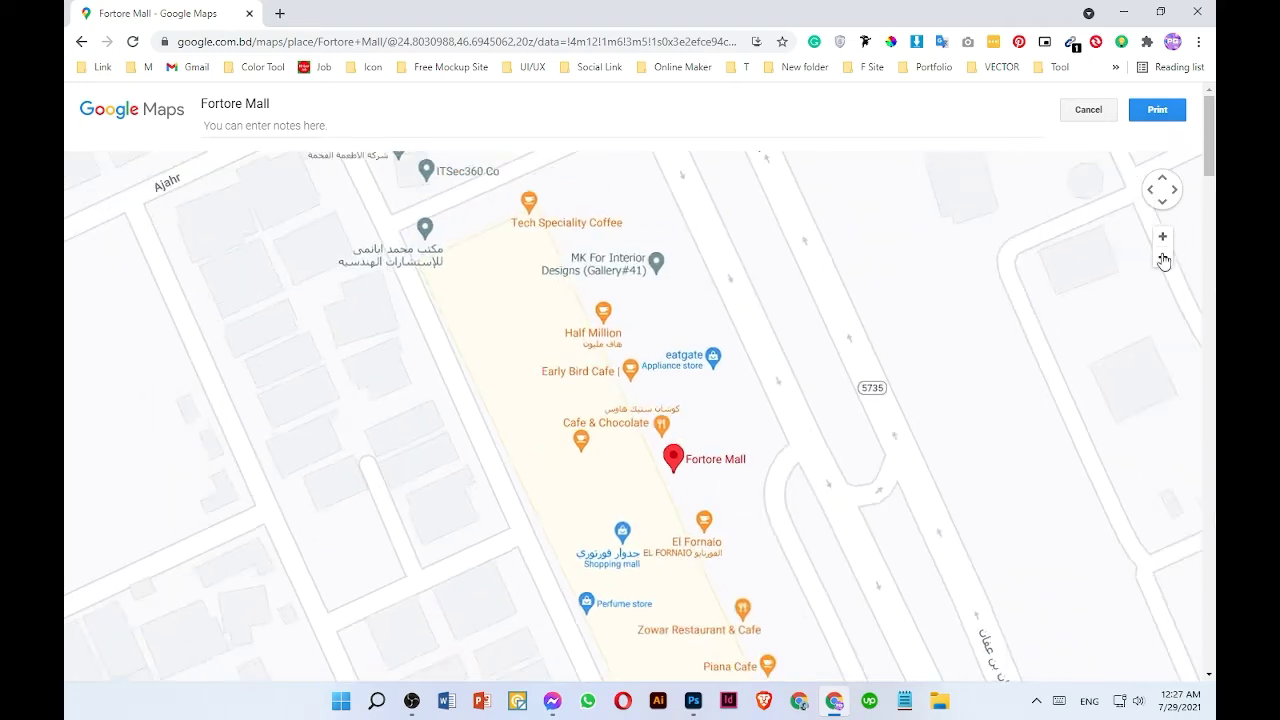
left_click(1162, 258)
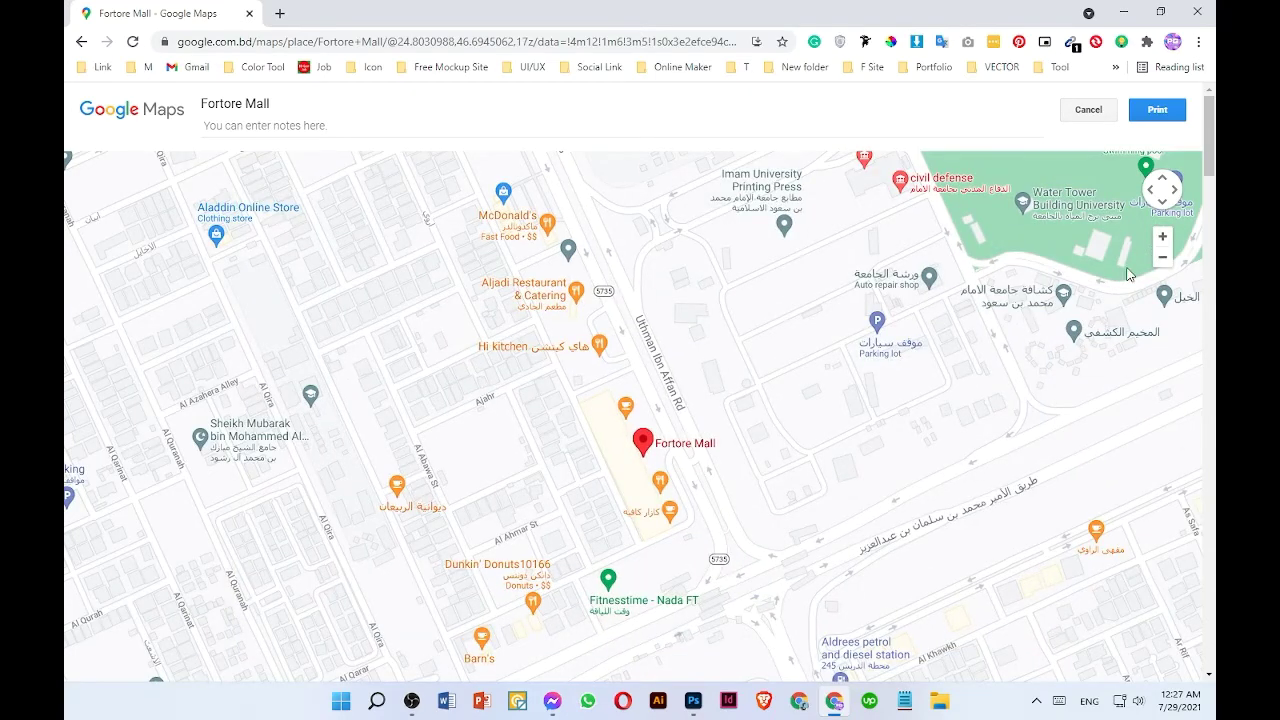
left_click(1162, 257)
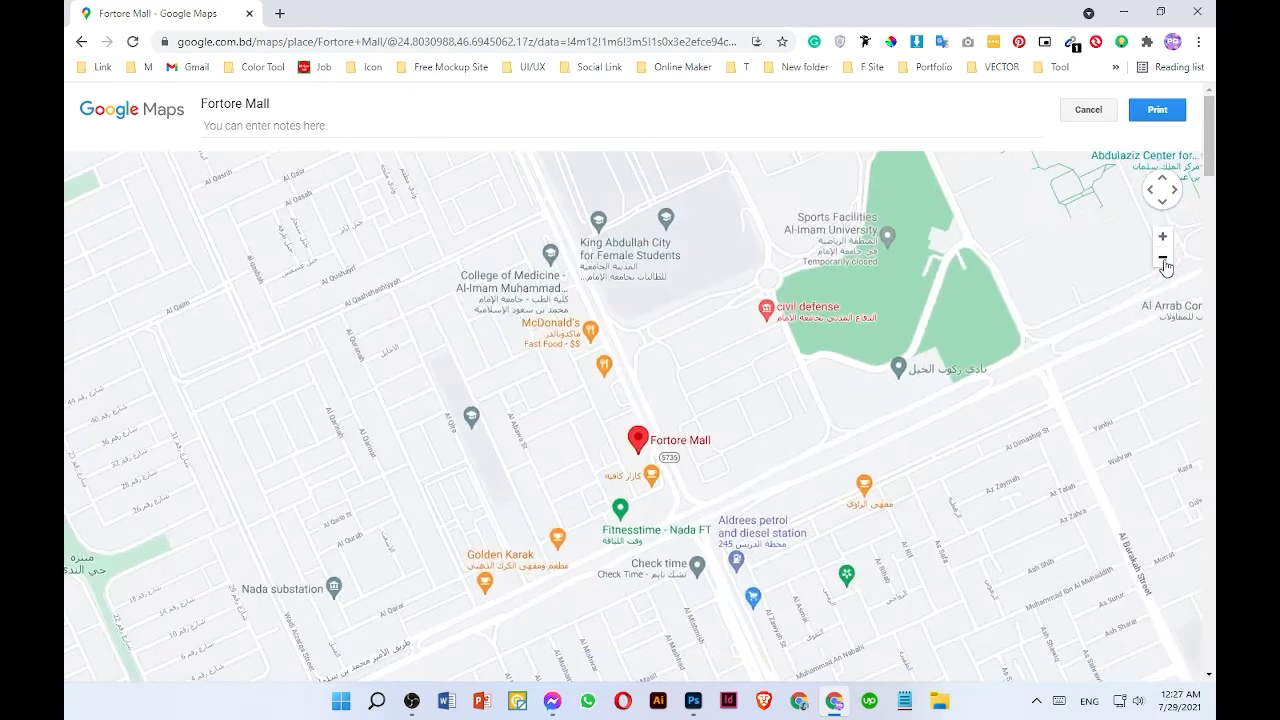
left_click(1163, 243)
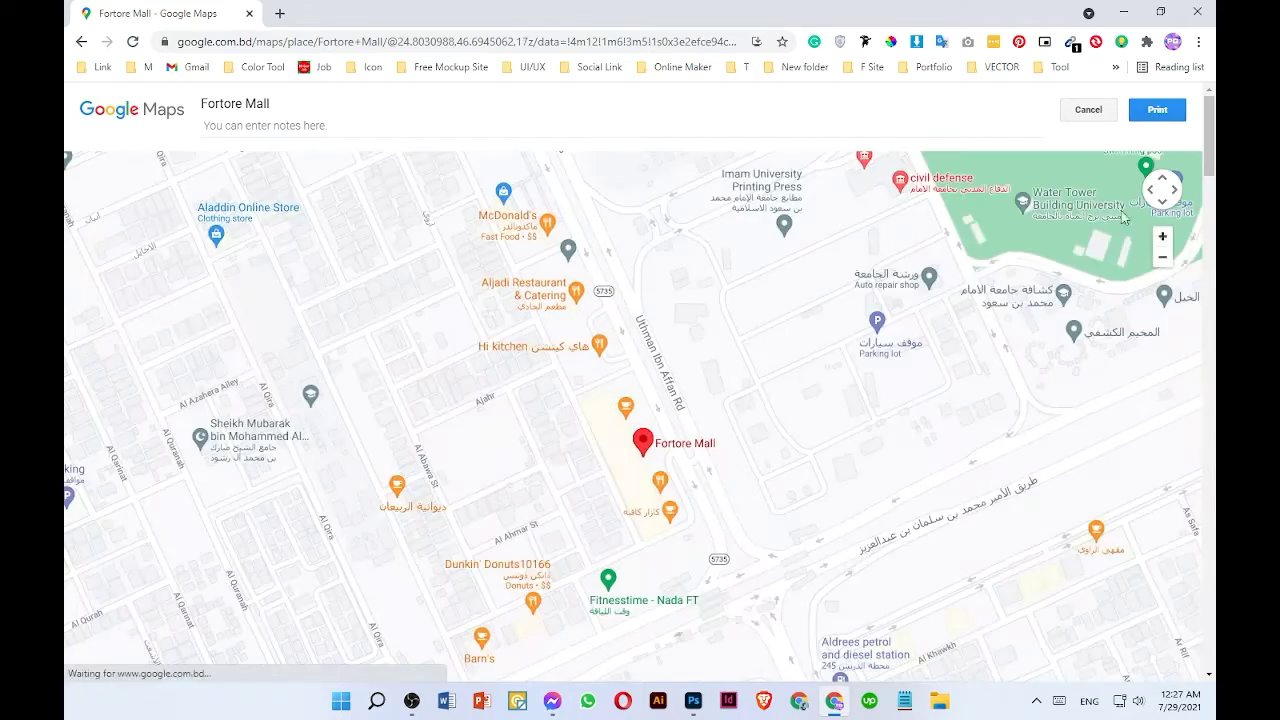
left_click(1158, 111)
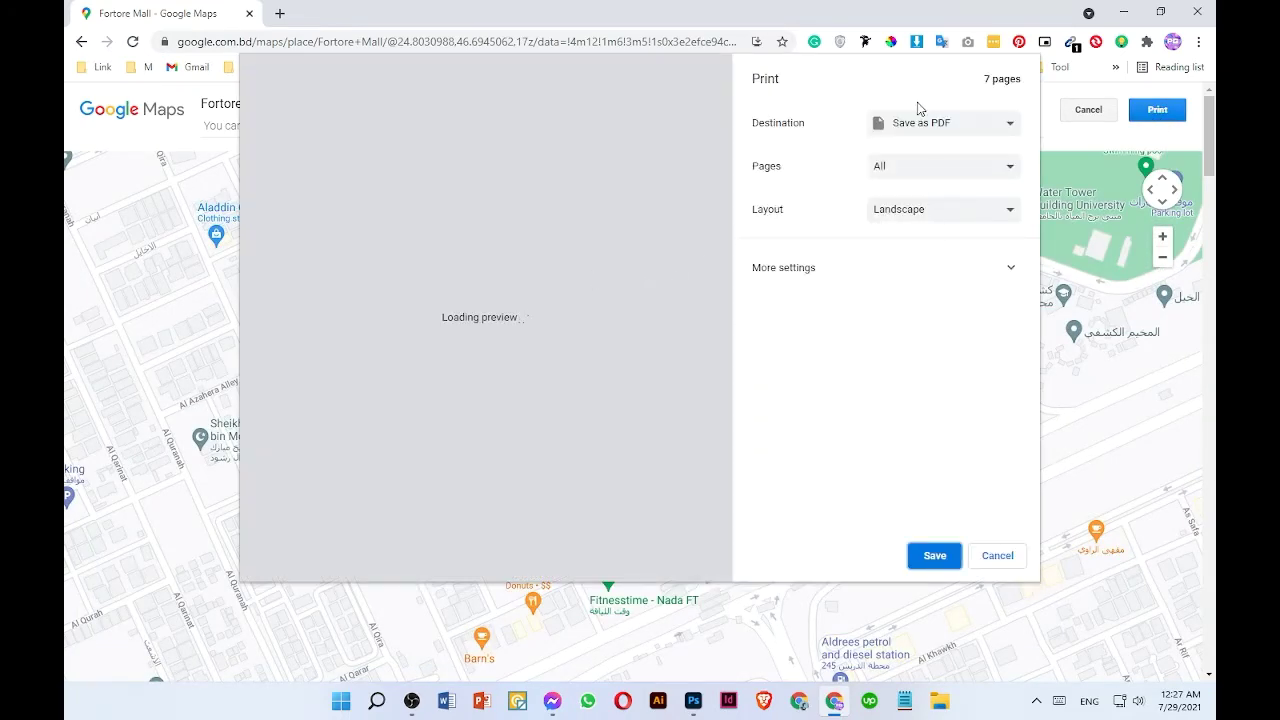
- Print the map to PDF in Landscape layout, saving it in the Downloads folder
left_click(951, 209)
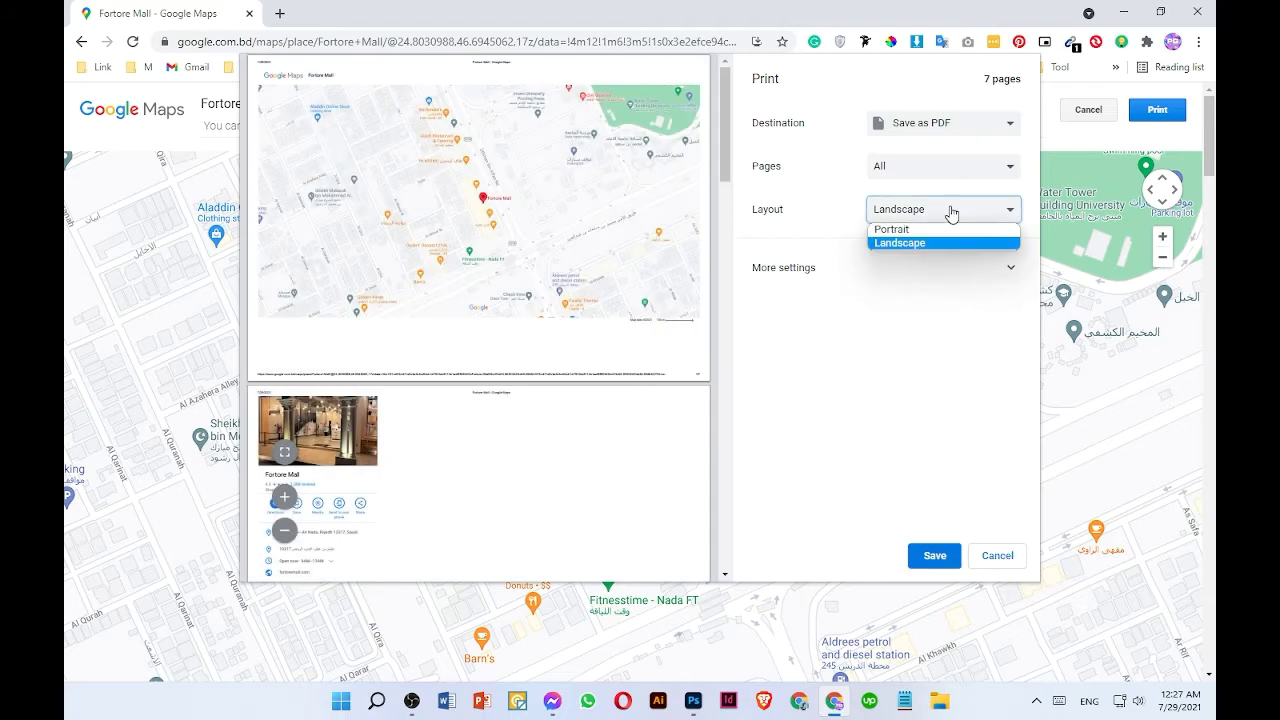
left_click(912, 242)
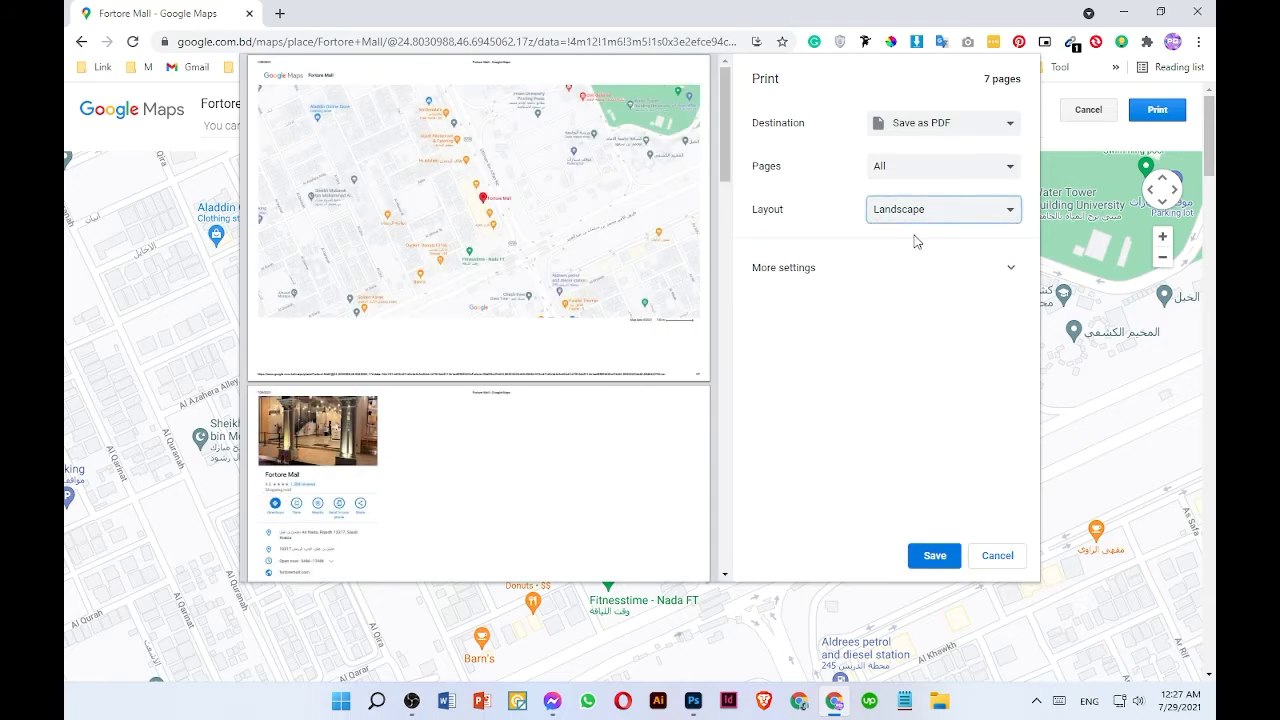
left_click(918, 170)
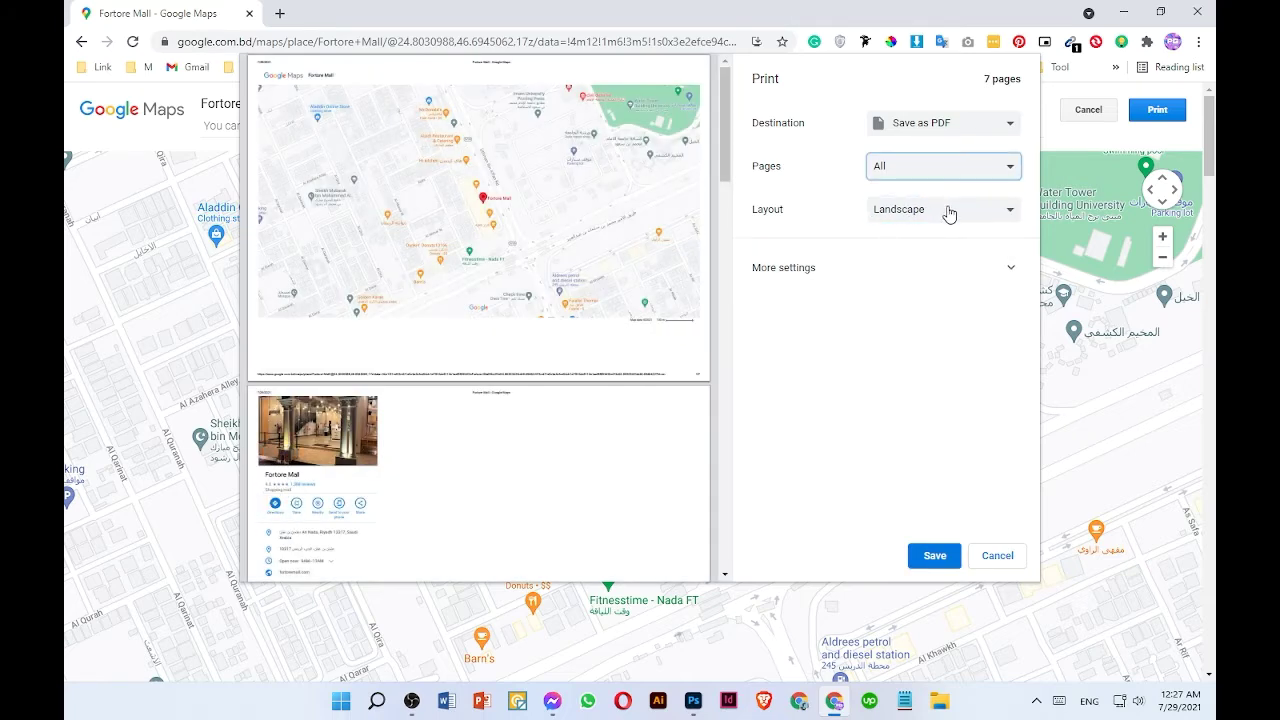
left_click(927, 566)
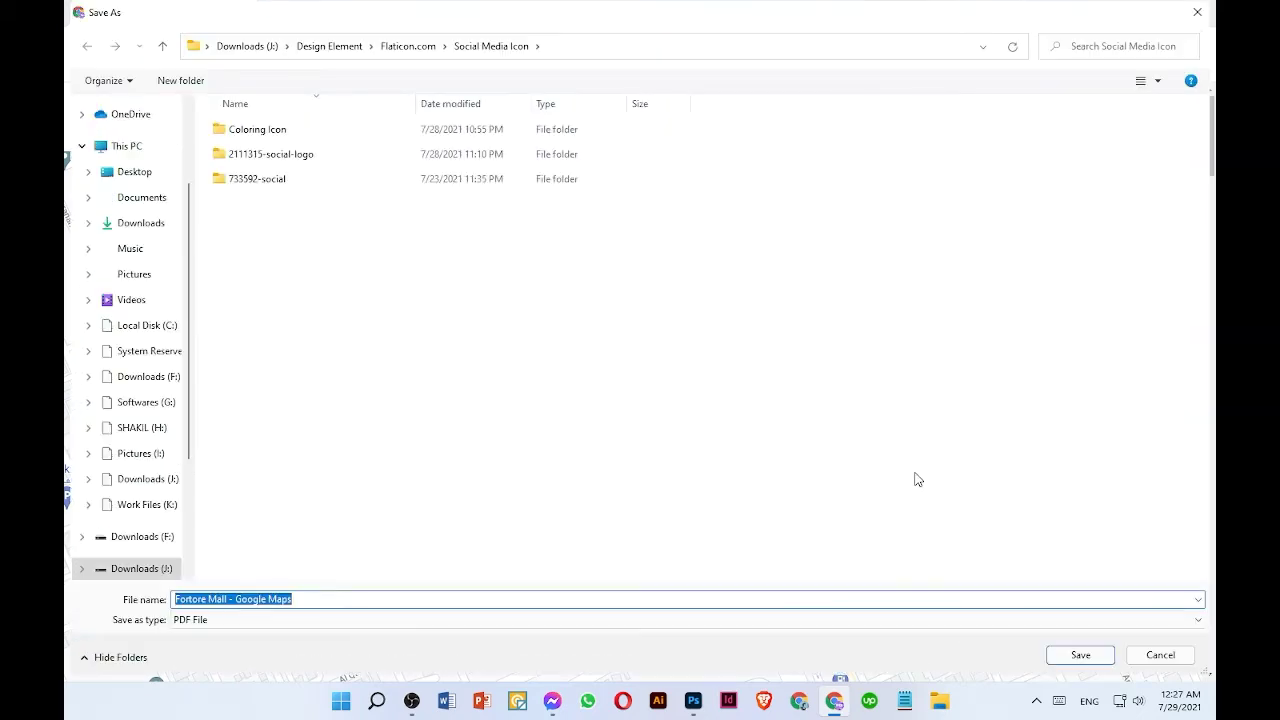
left_click(160, 225)
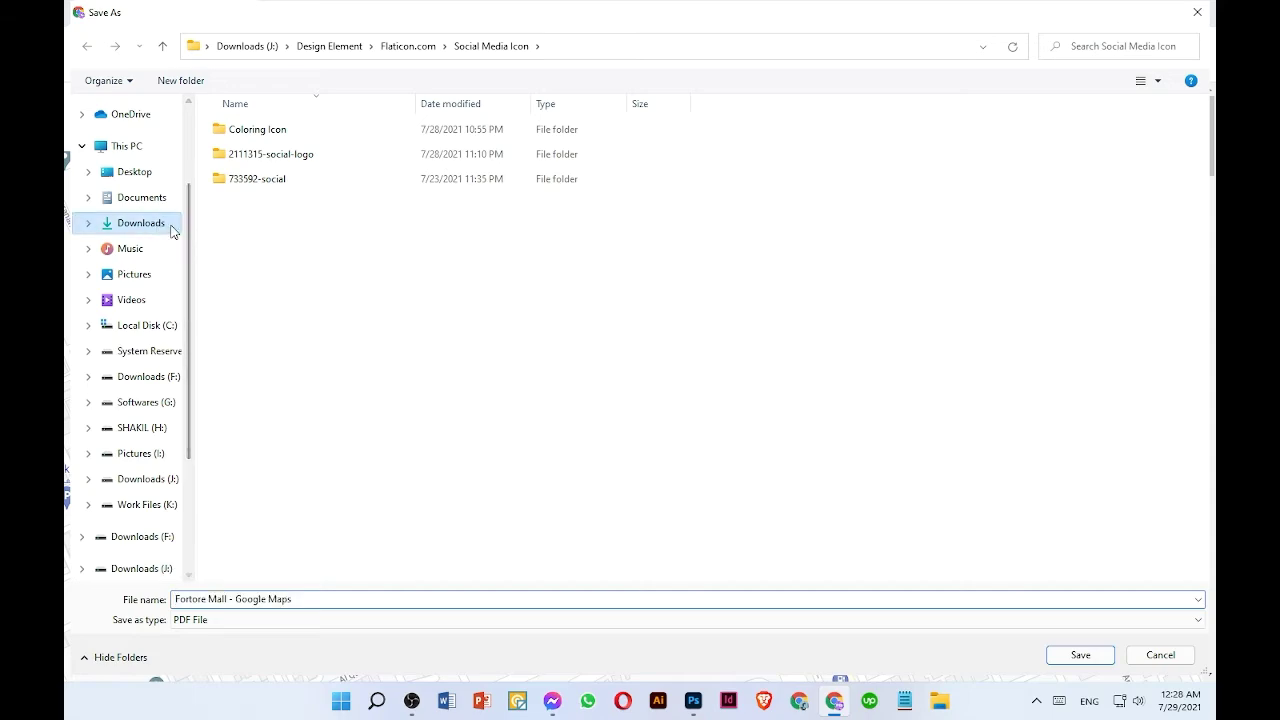
left_click(1080, 655)
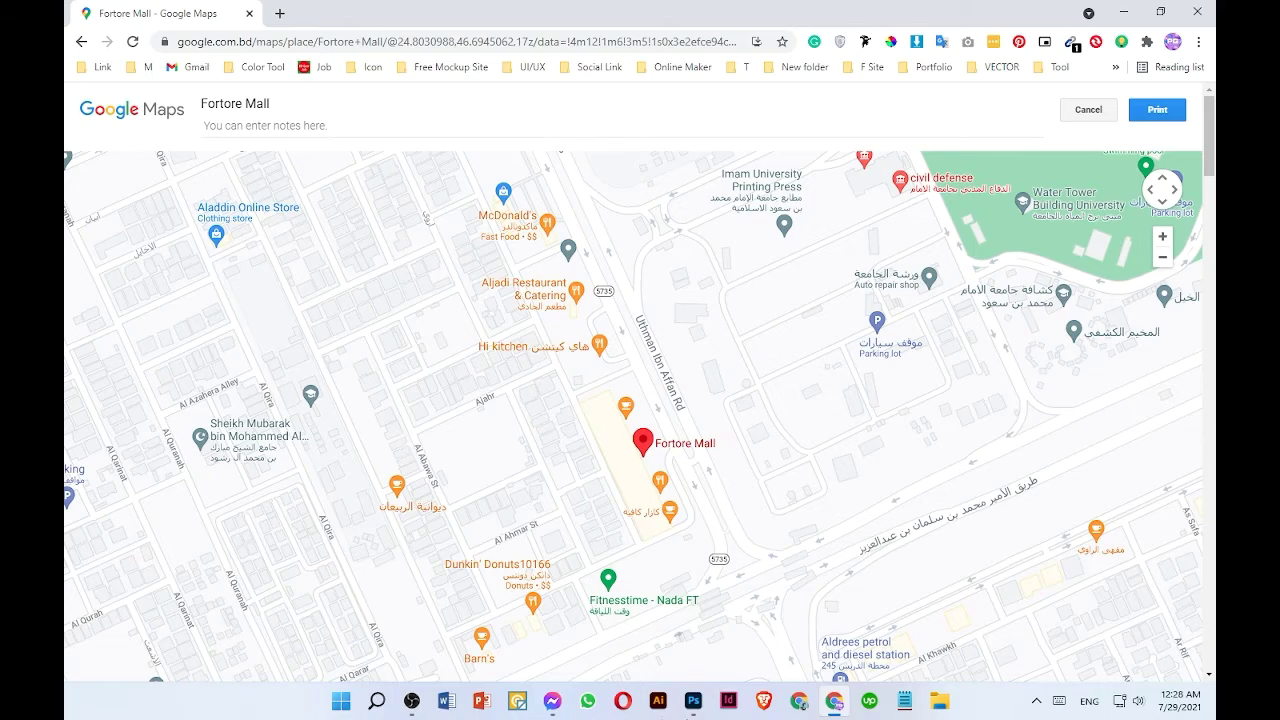
- Open the saved Fortore Mall - Google Maps PDF from the Downloads folder
left_click(279, 13)
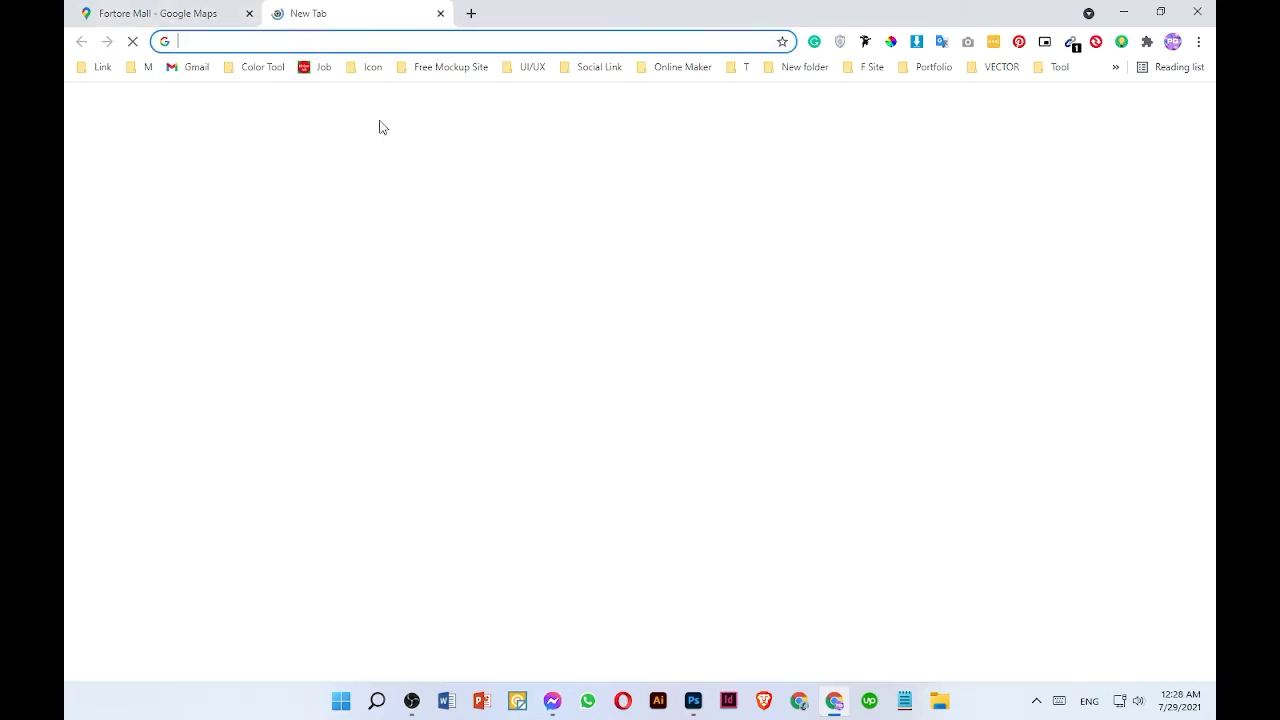
left_click(1123, 11)
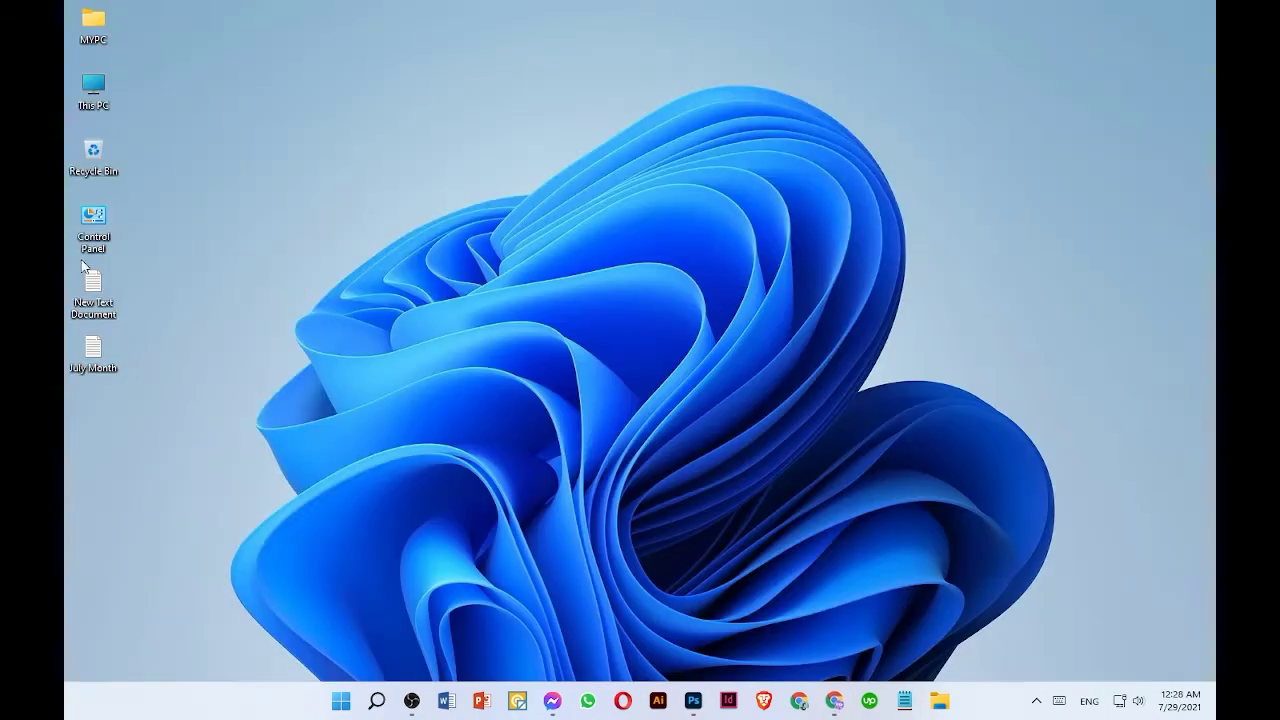
double_click(101, 88)
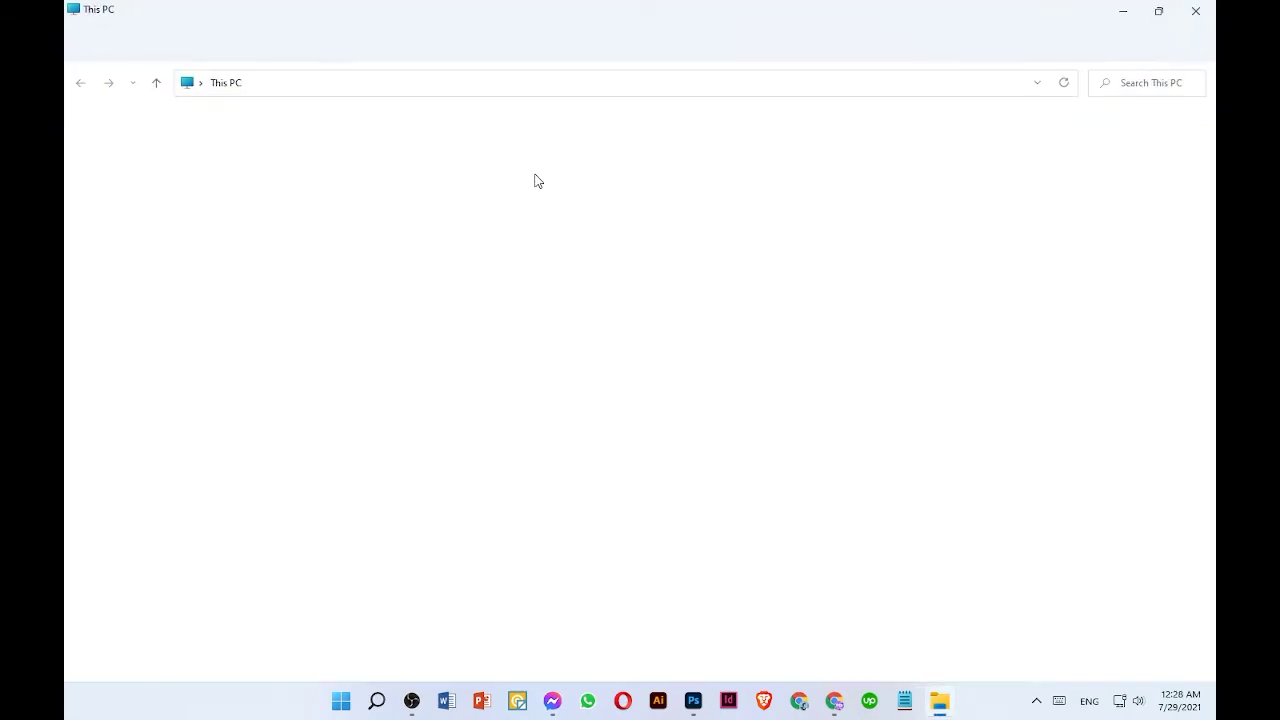
double_click(703, 168)
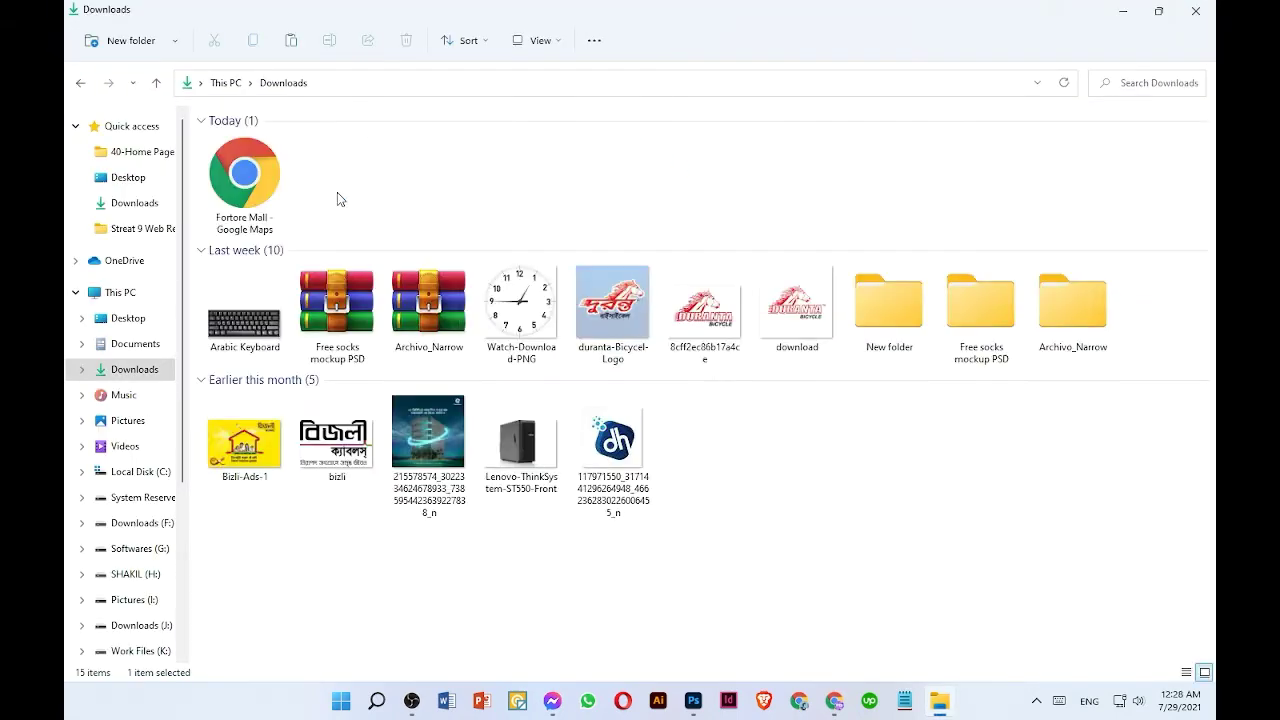
left_click(258, 178)
double_click(258, 178)
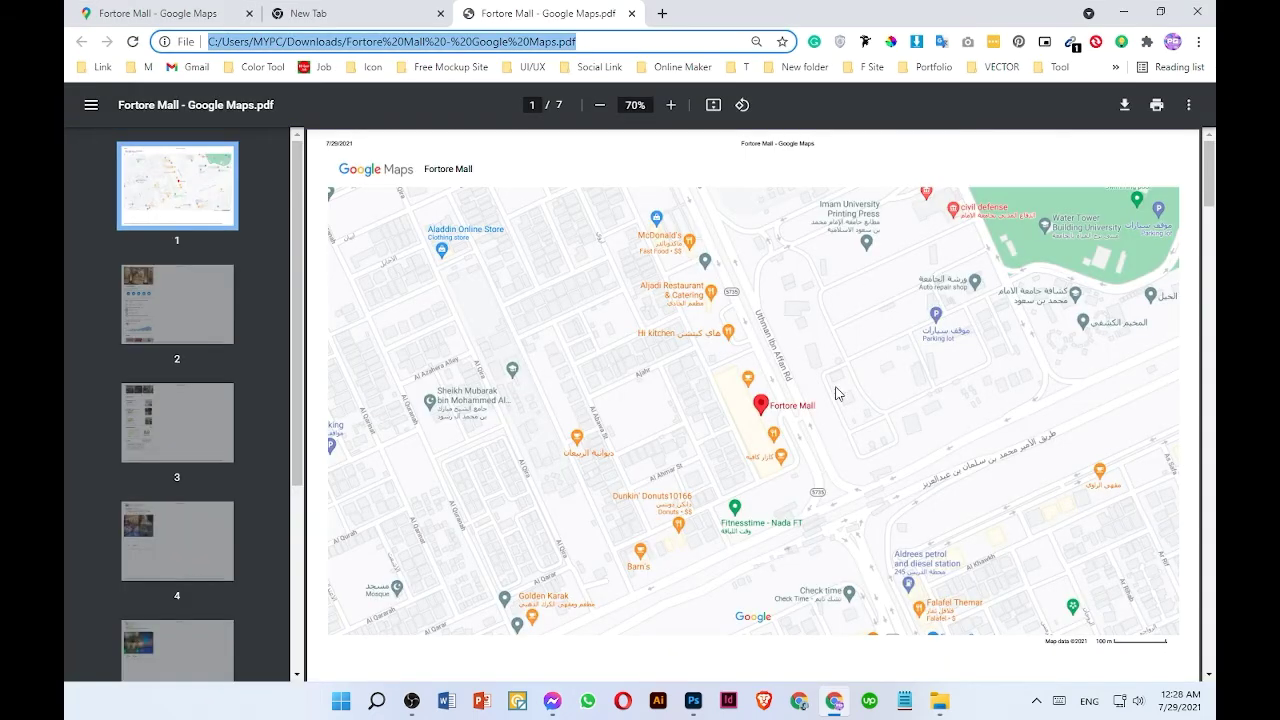
- Browse through the PDF's pages to check the printed map and the extra pages
left_click(789, 324)
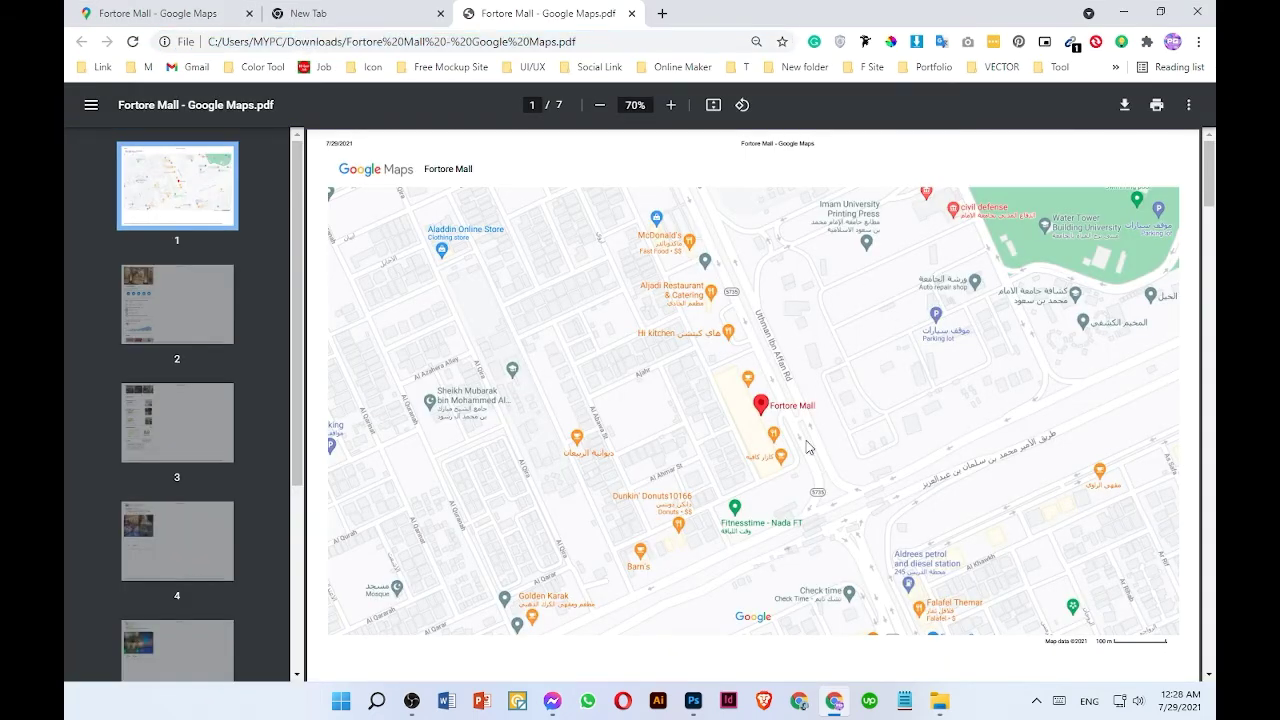
scroll(145, 495, "down", 3)
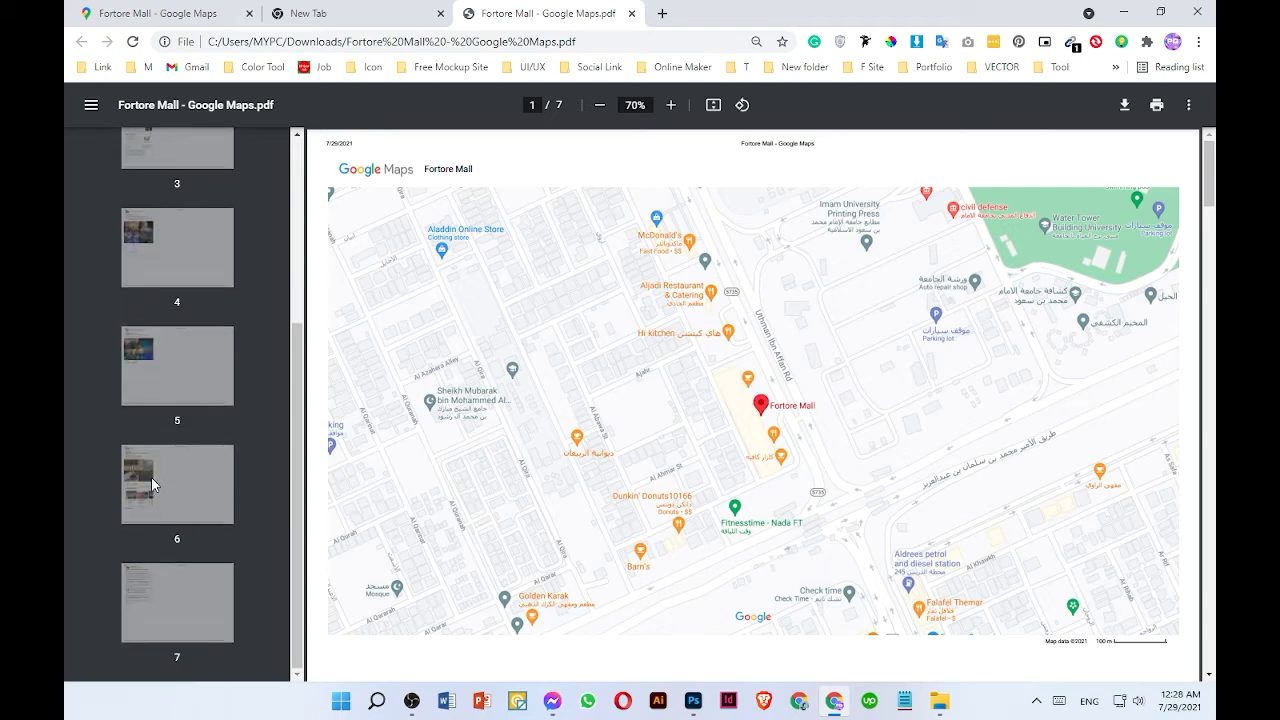
left_click(172, 495)
left_click(179, 337)
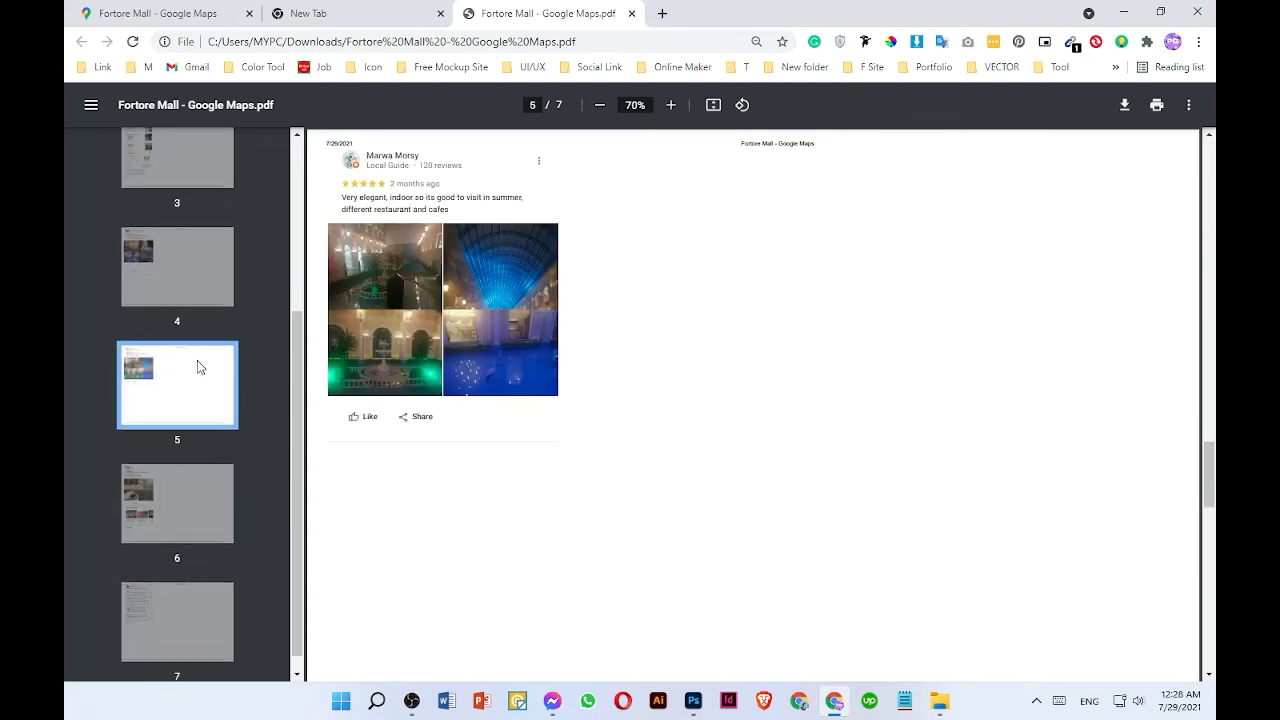
scroll(194, 360, "up", 5)
left_click(168, 213)
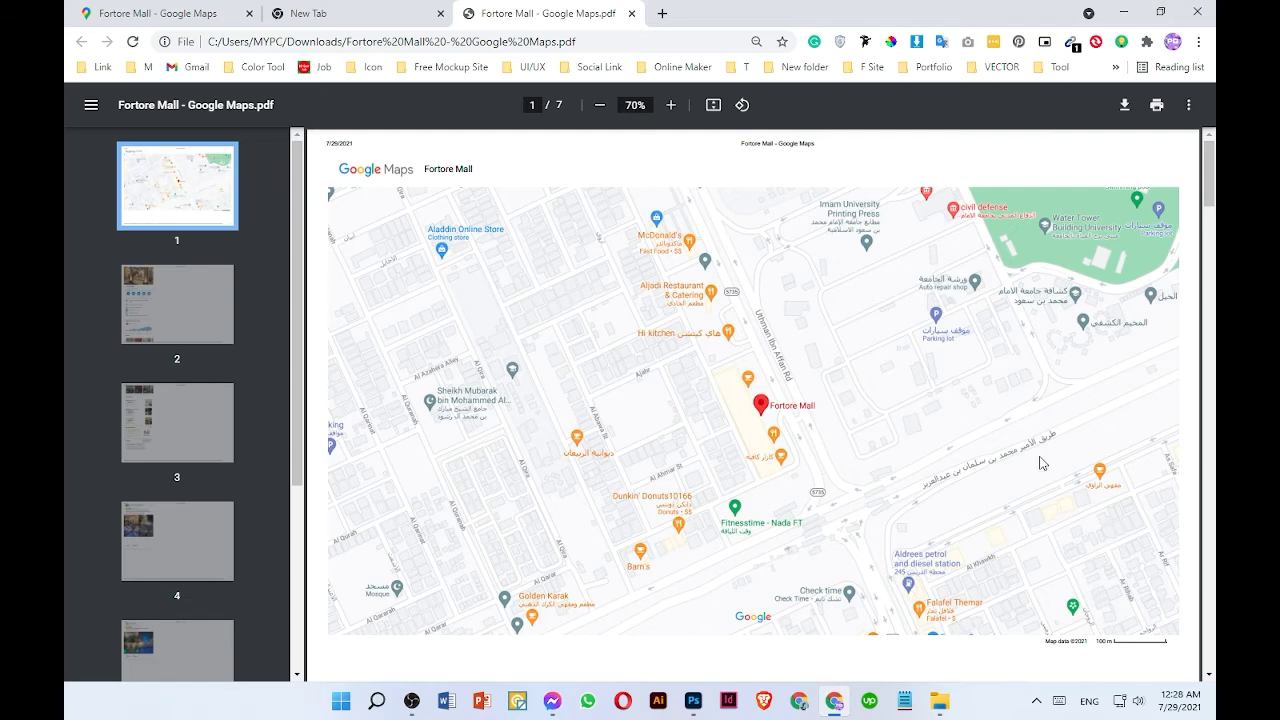
- Open the PDF to JPG converter on pdftoimage.com in a new tab from the bookmarked tools
left_click(662, 13)
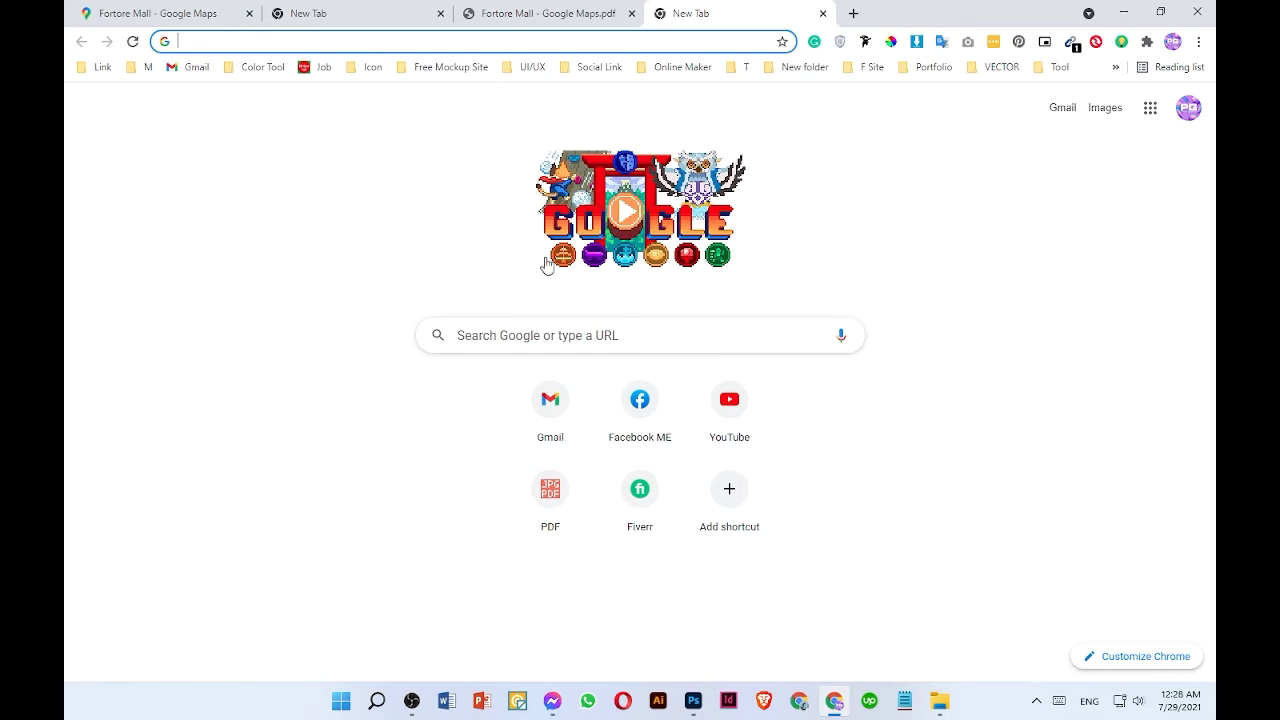
left_click(1040, 72)
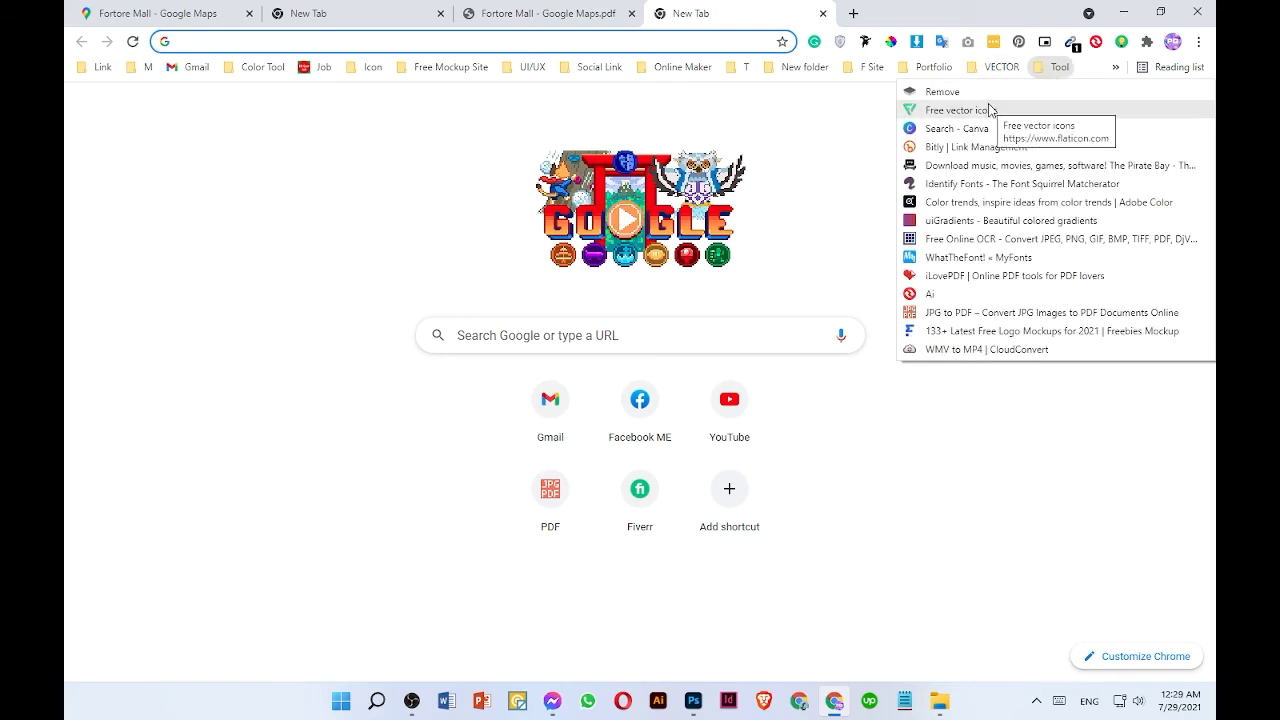
left_click(985, 312)
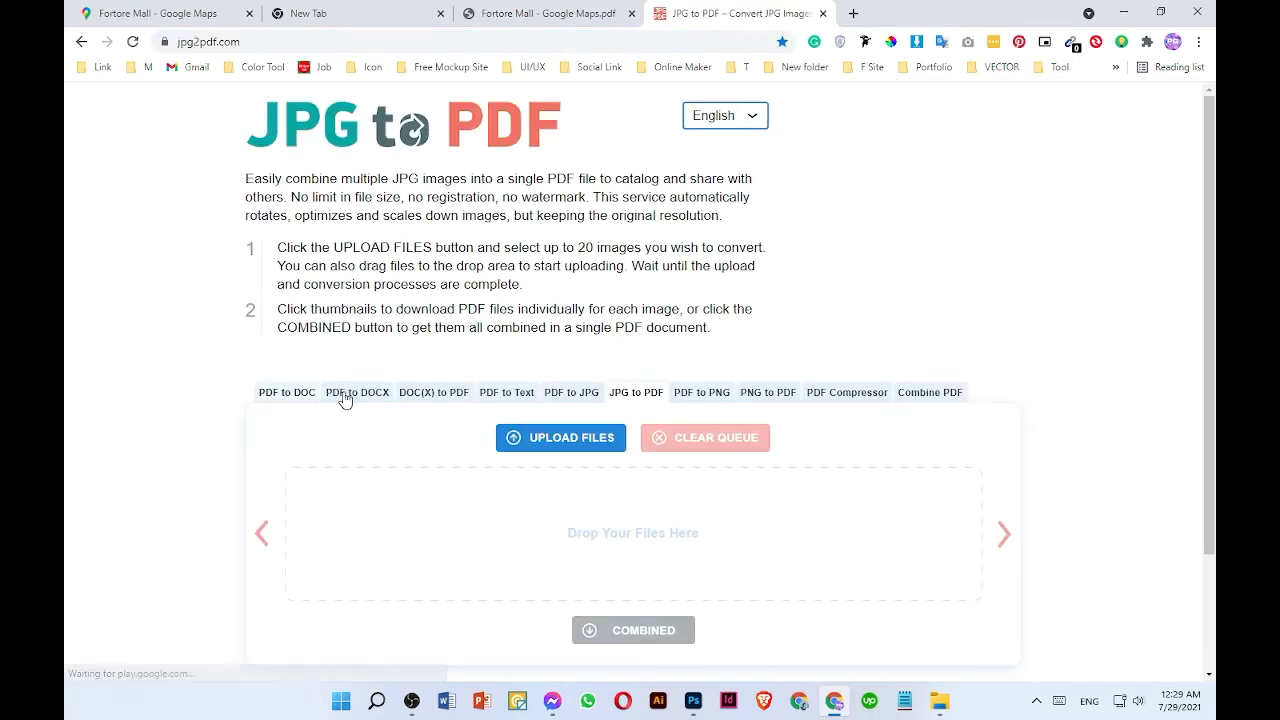
left_click(589, 398)
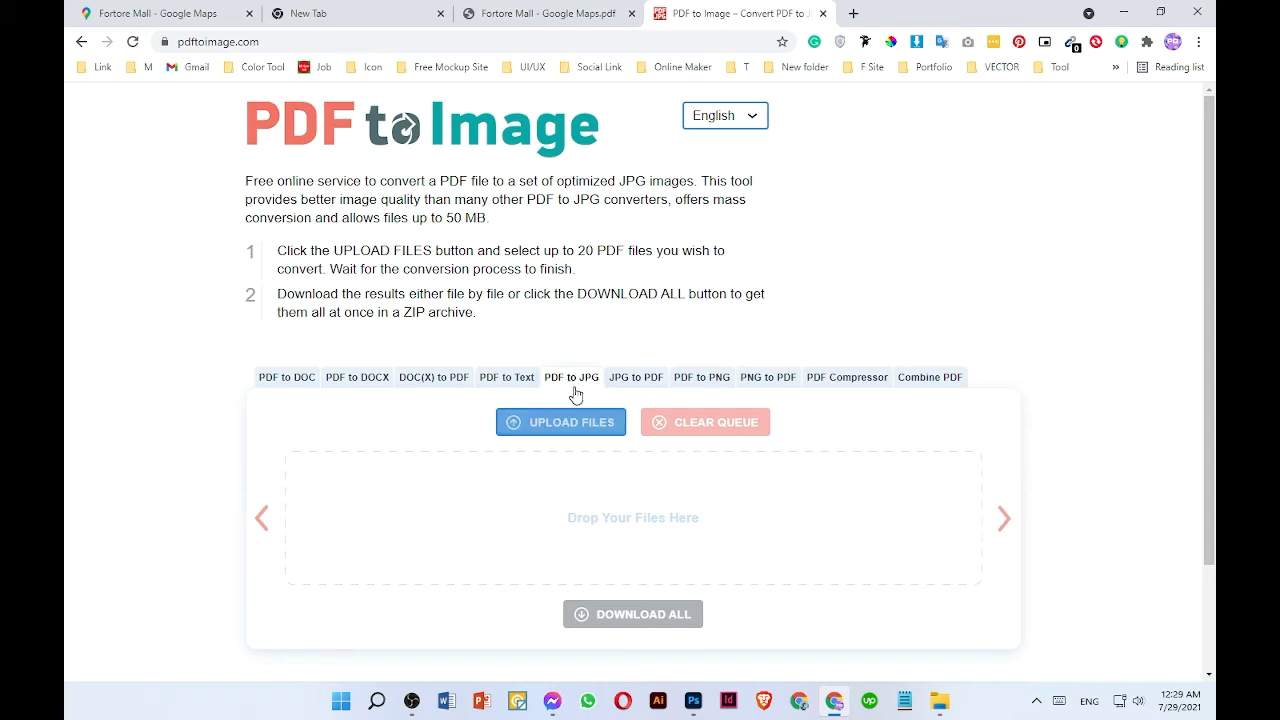
- Upload the Fortore Mall - Google Maps PDF from Downloads to the converter
left_click(561, 427)
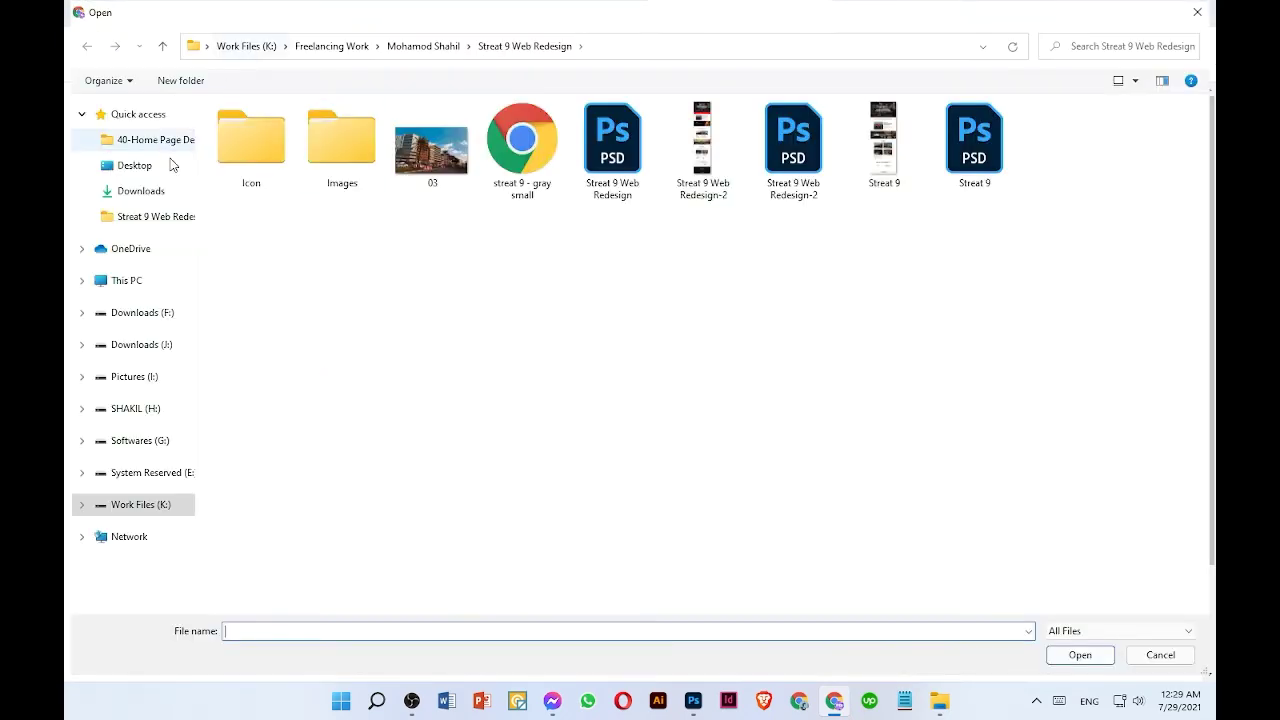
scroll(160, 170, "down", 2)
left_click(141, 190)
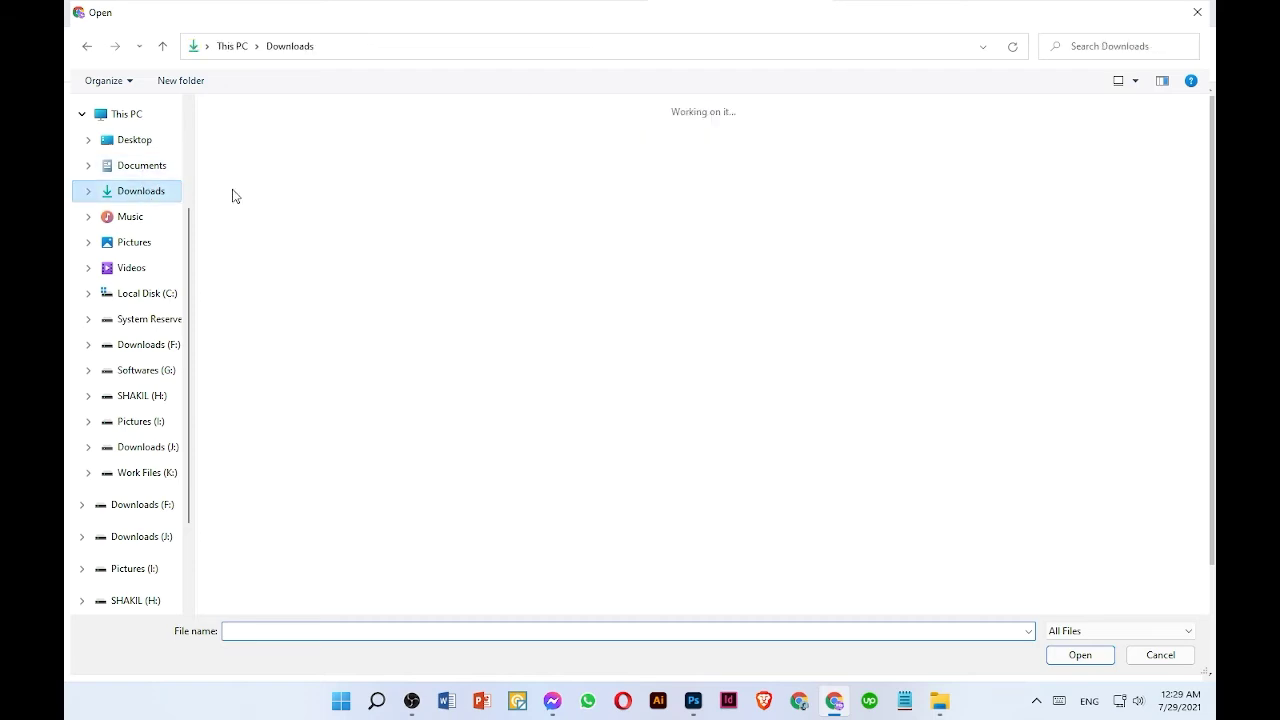
left_click(262, 168)
left_click(1066, 657)
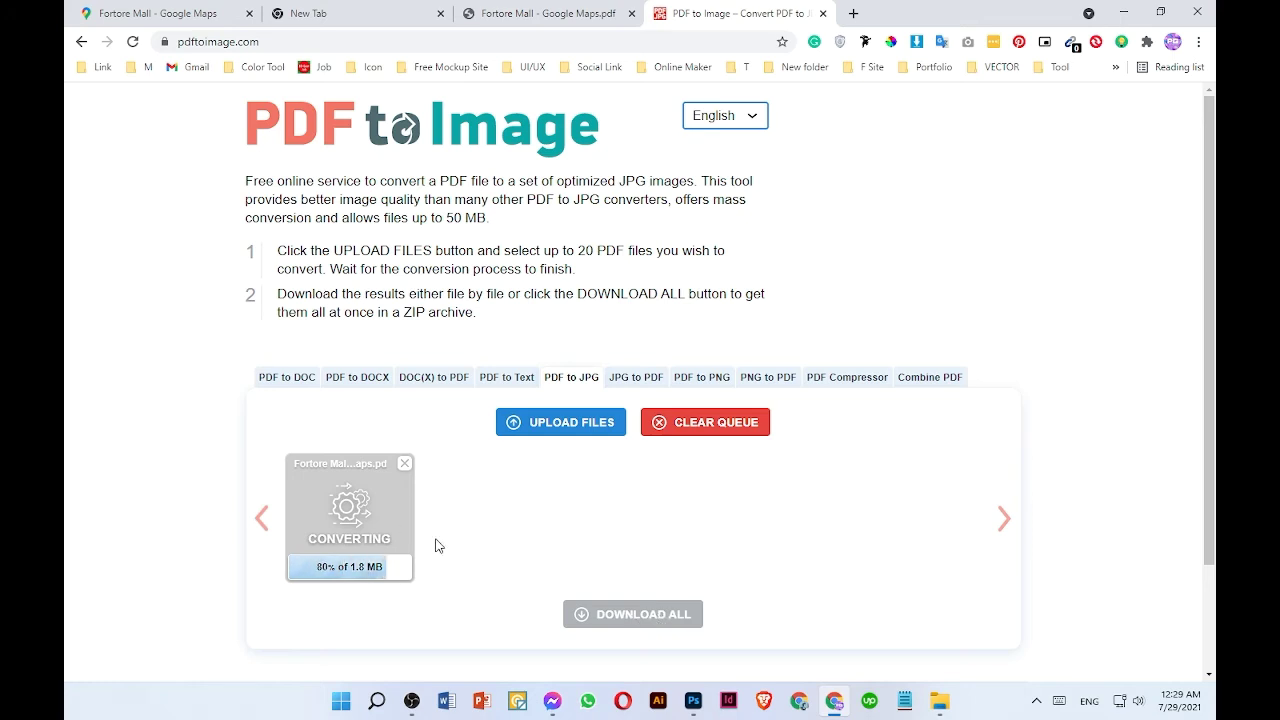
- Download all converted images as a ZIP archive into the Downloads folder
left_click(638, 614)
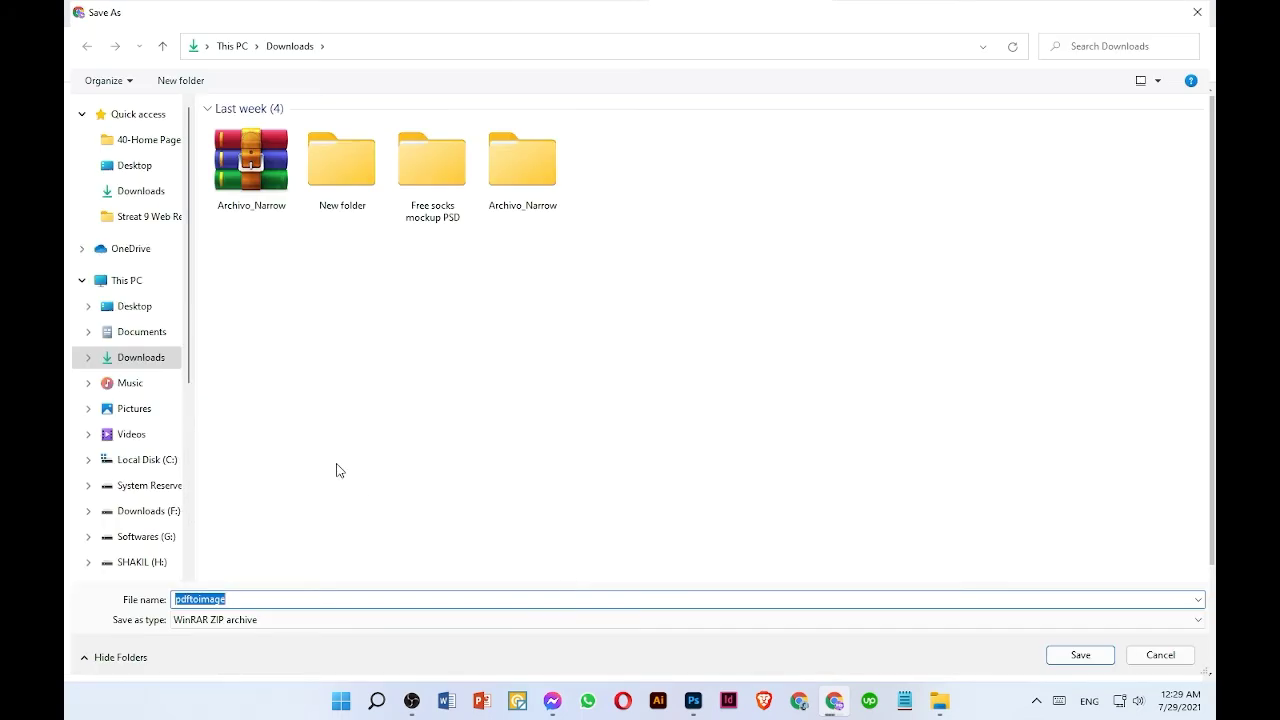
left_click(1080, 655)
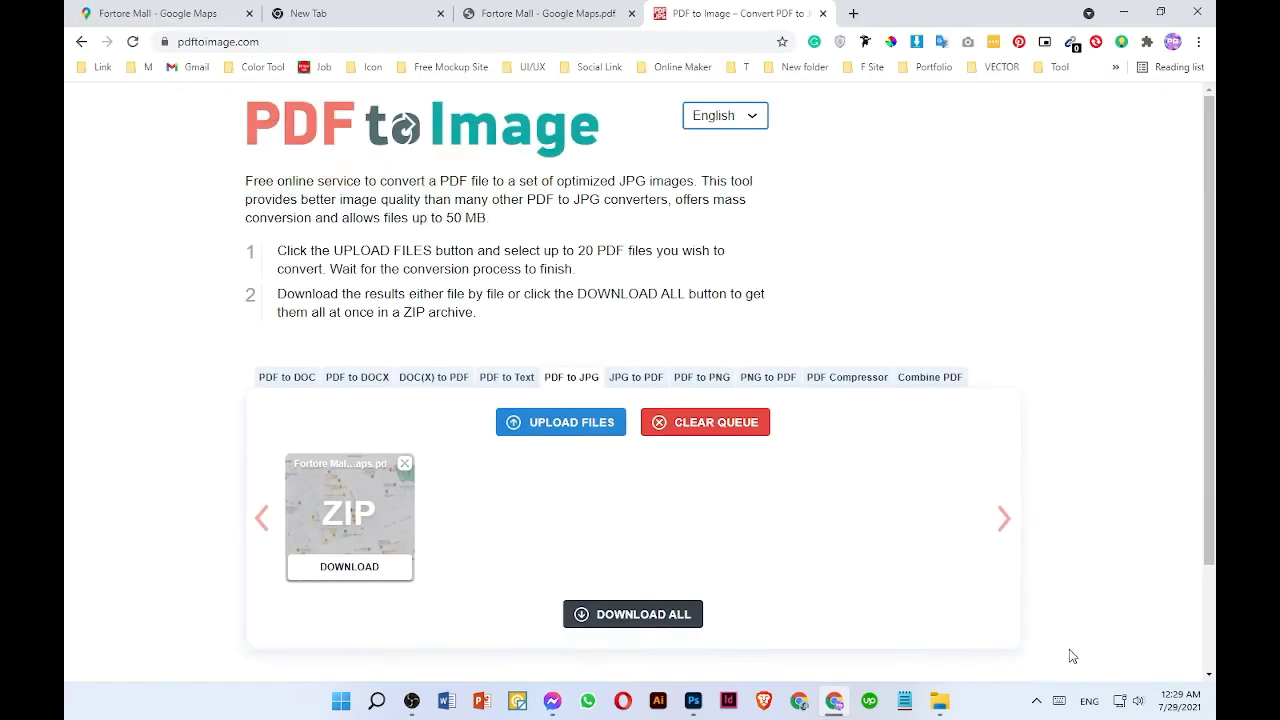
- Open the downloaded pdftoimage ZIP's location in the Downloads folder
left_click(236, 658)
left_click(292, 607)
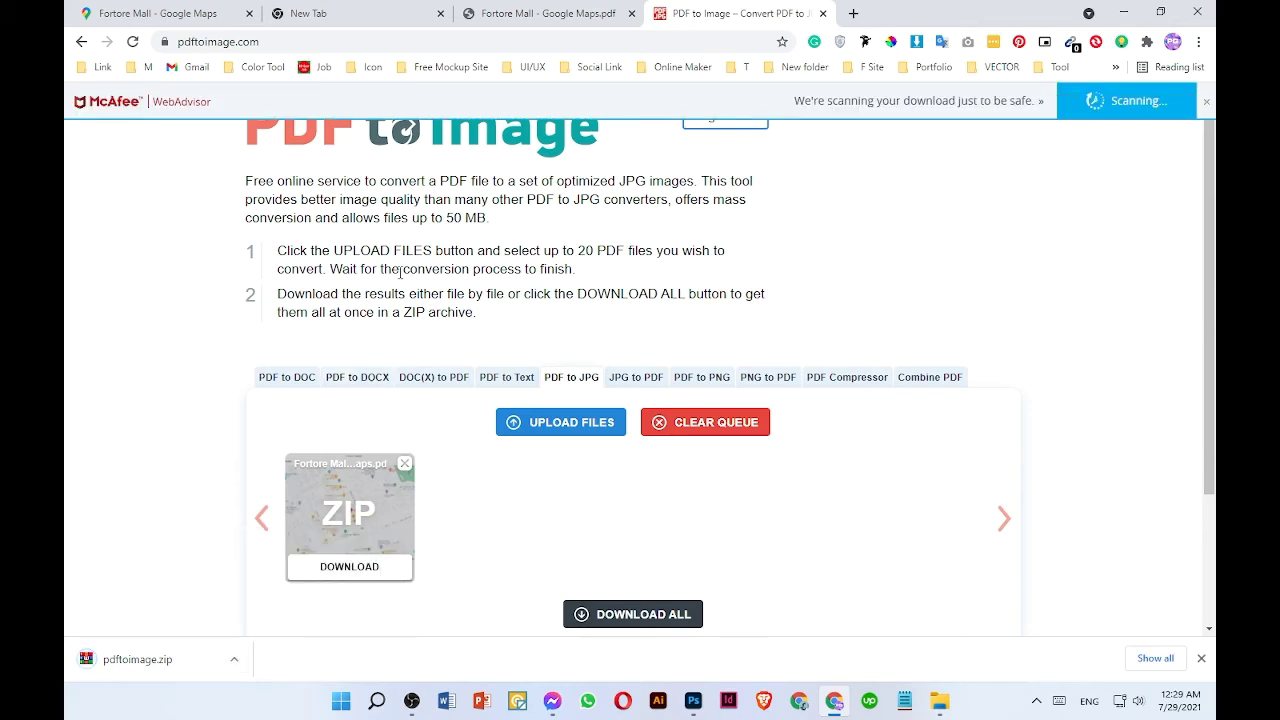
left_click(234, 658)
left_click(273, 608)
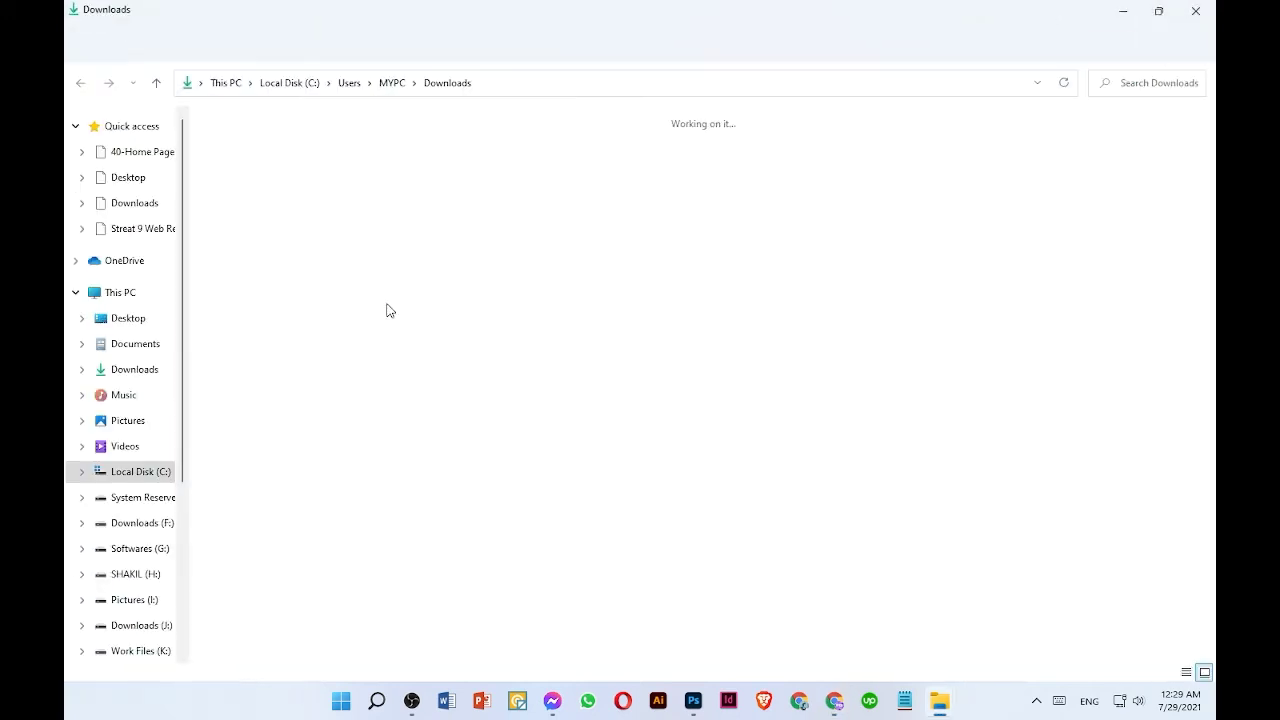
- Extract the pdftoimage ZIP archive and open the extracted Fortore Mall - Google Maps image folder
right_click(256, 170)
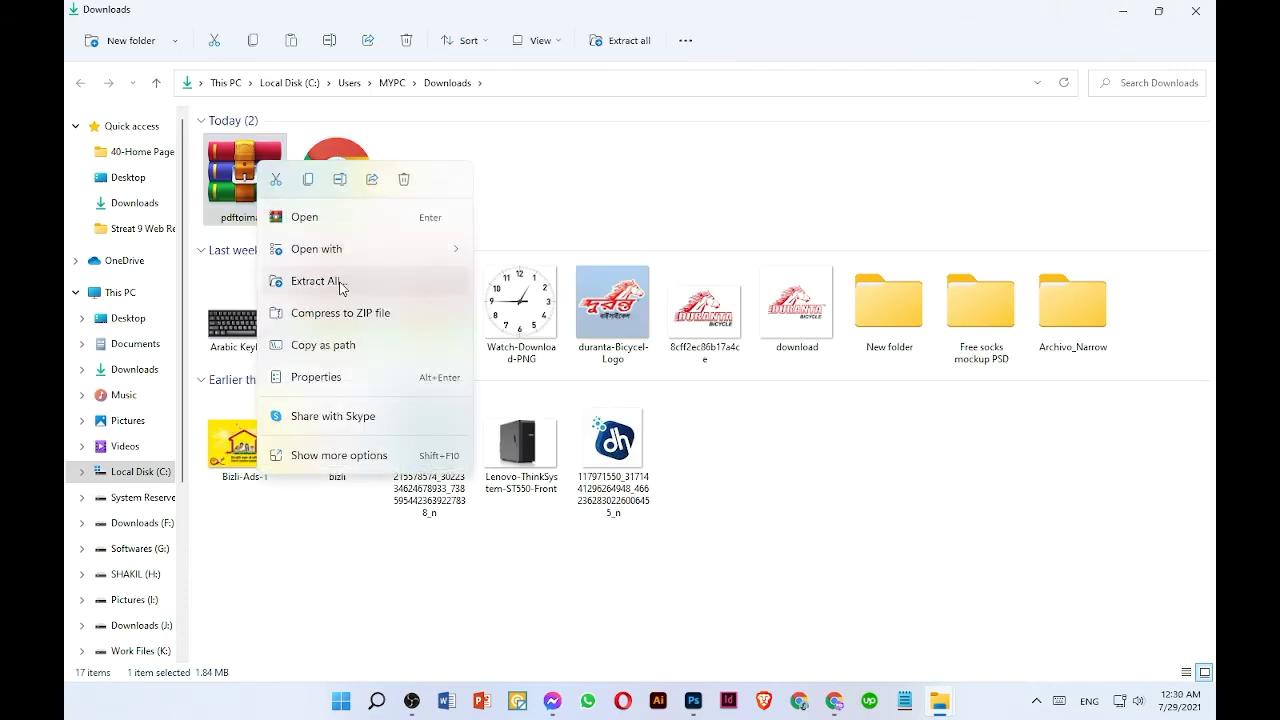
left_click(330, 281)
left_click(786, 503)
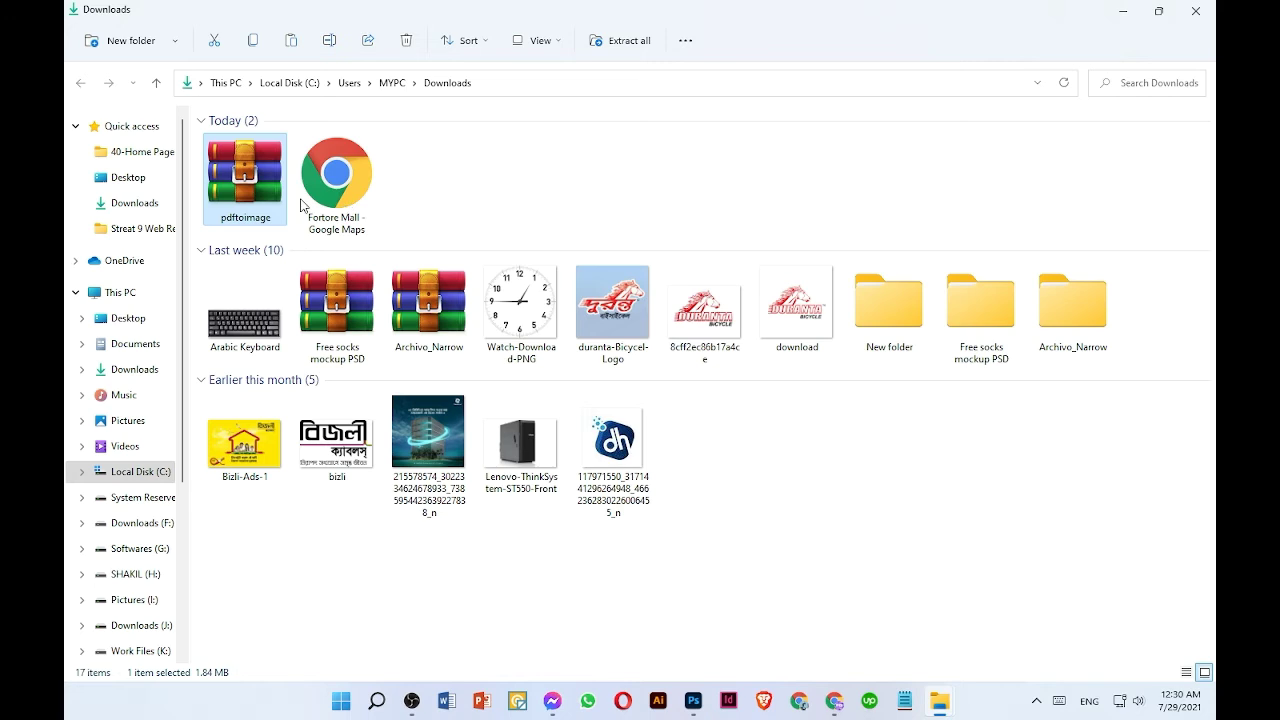
double_click(289, 149)
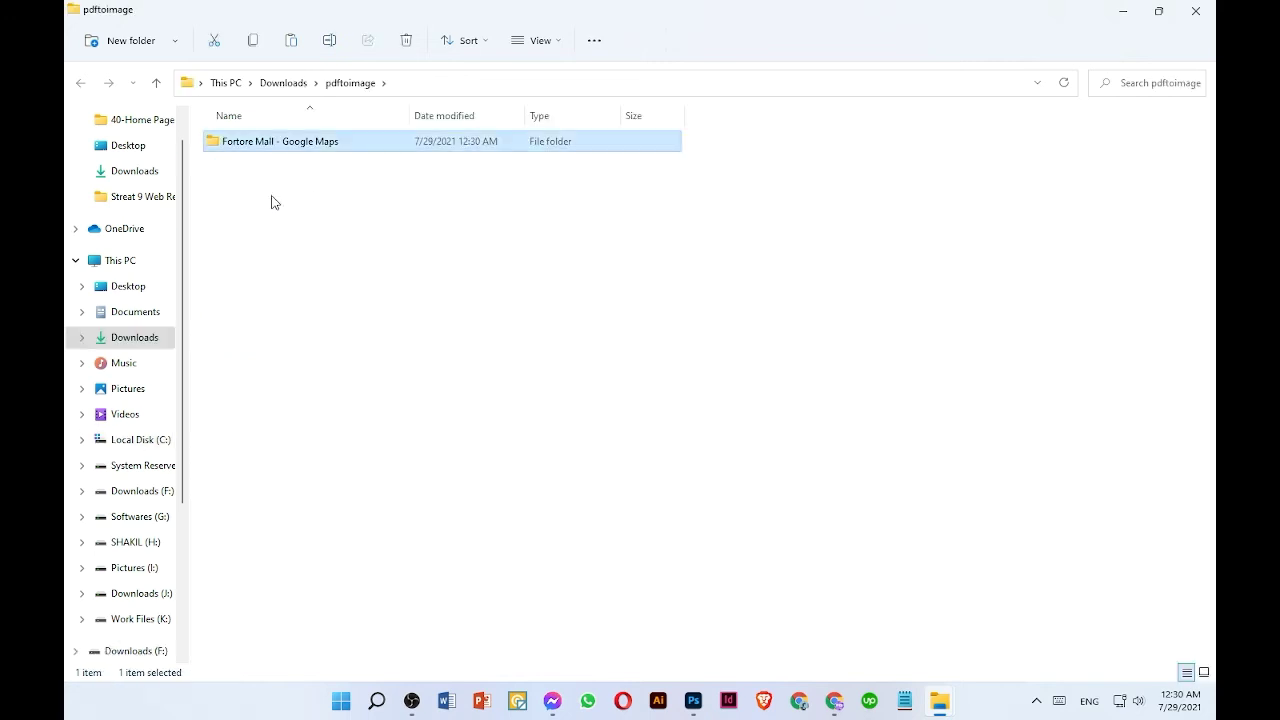
left_click_drag(274, 226, 826, 130)
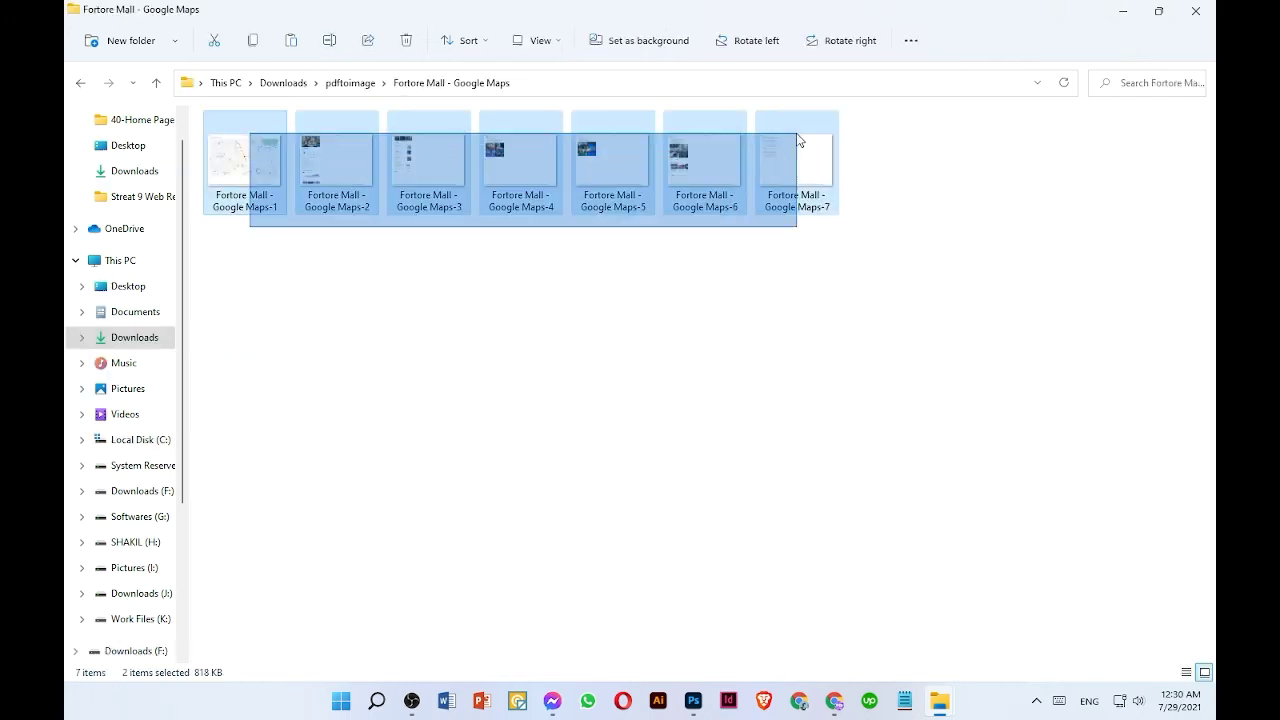
left_click(350, 315)
- Switch to Photoshop
left_click(693, 700)
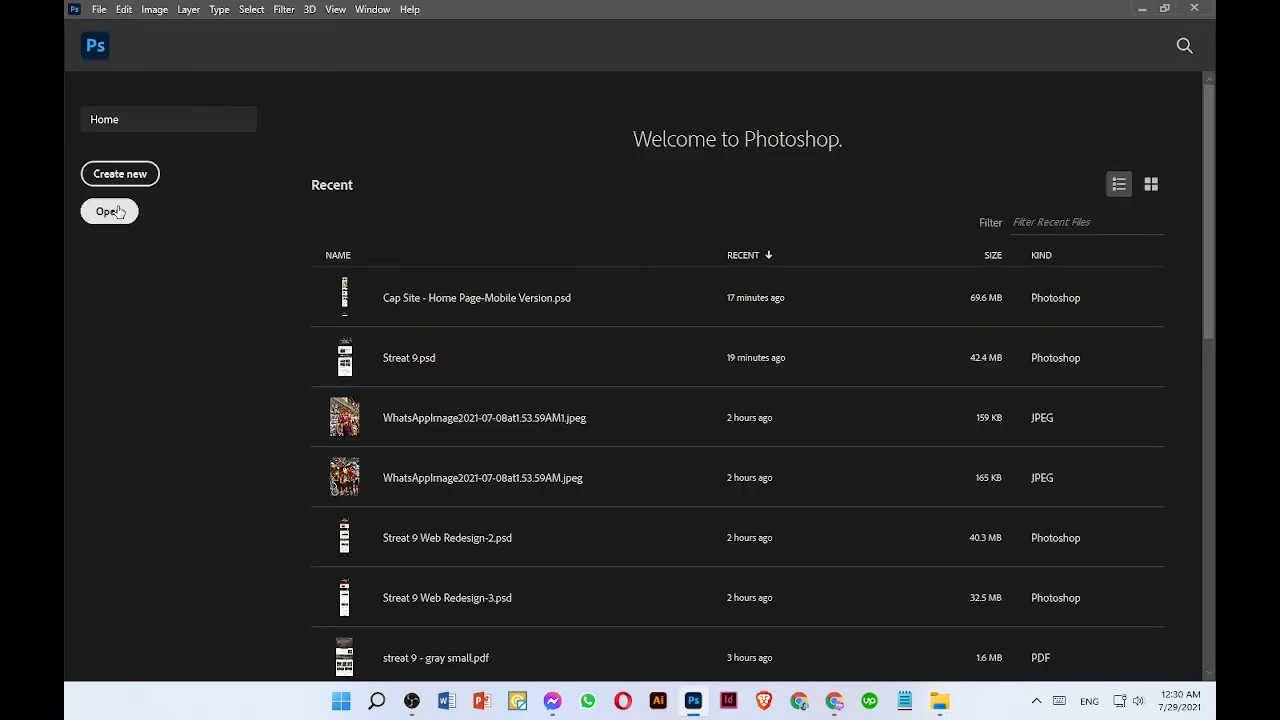
key("ctrl+o")
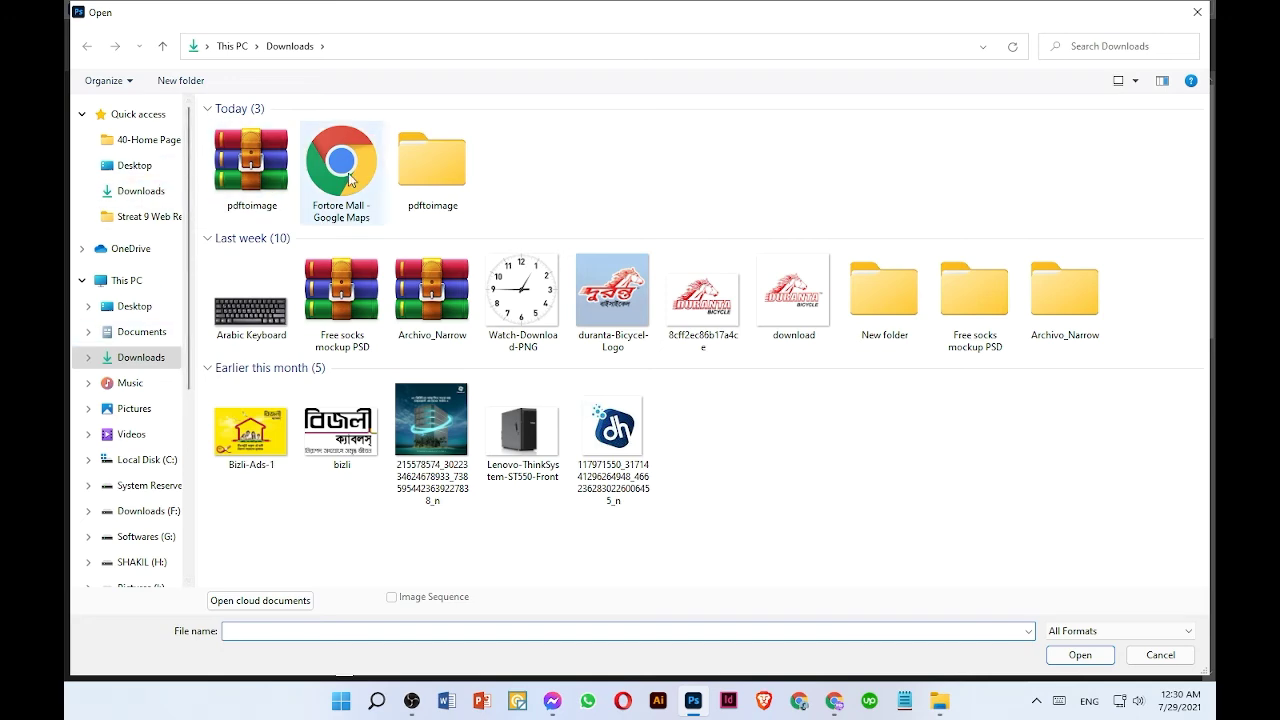
key("Escape")
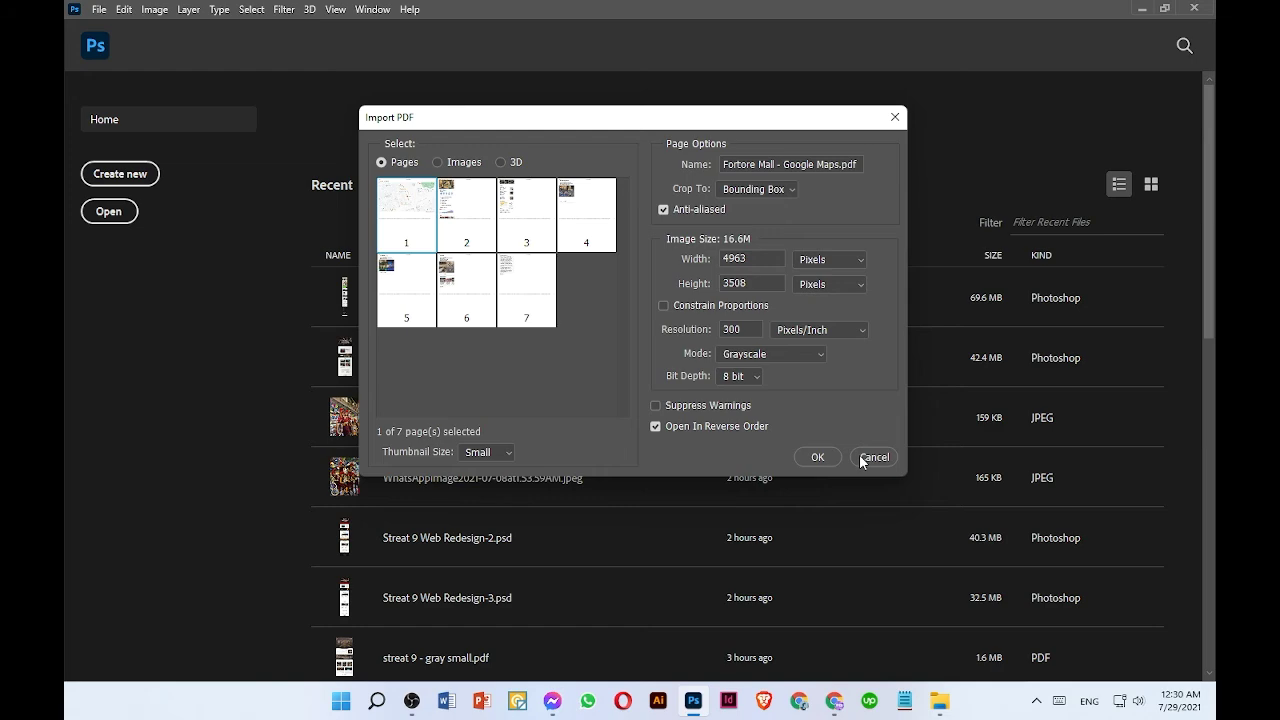
left_click(873, 457)
- Open the image Fortore Mall - Google Maps-1 from the extracted pdftoimage folder
left_click(112, 212)
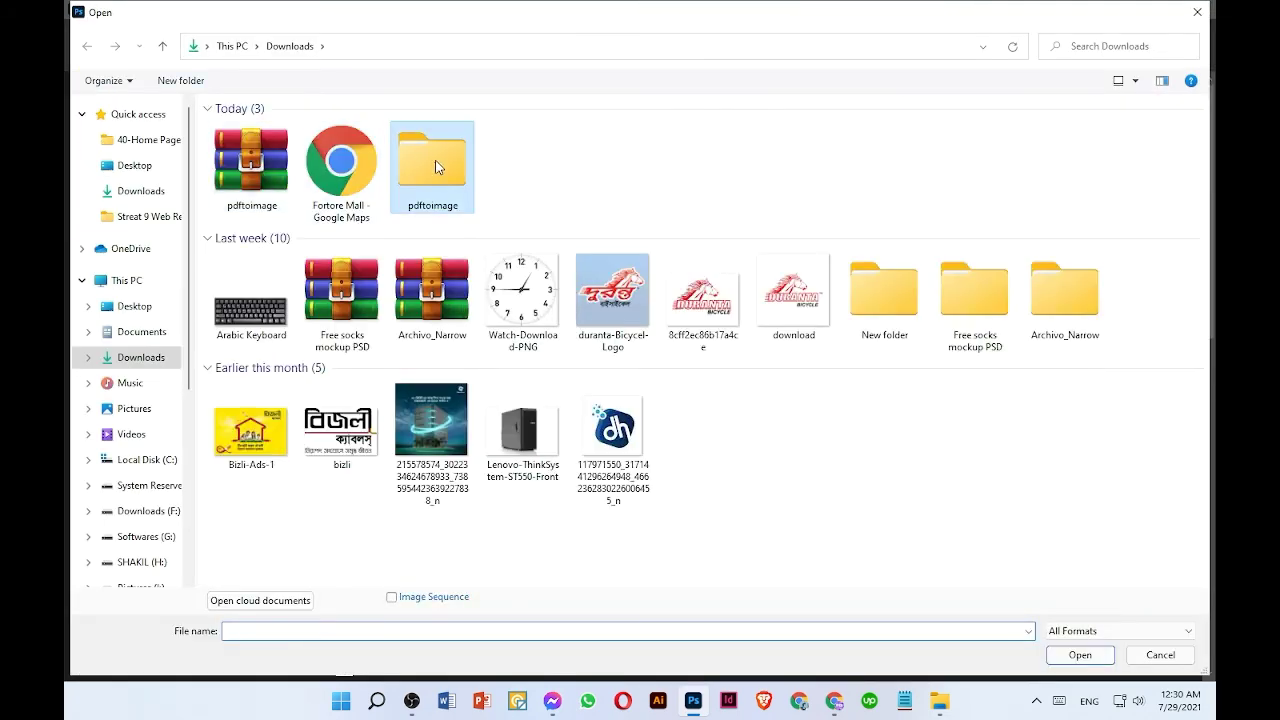
double_click(435, 167)
double_click(274, 131)
left_click(262, 170)
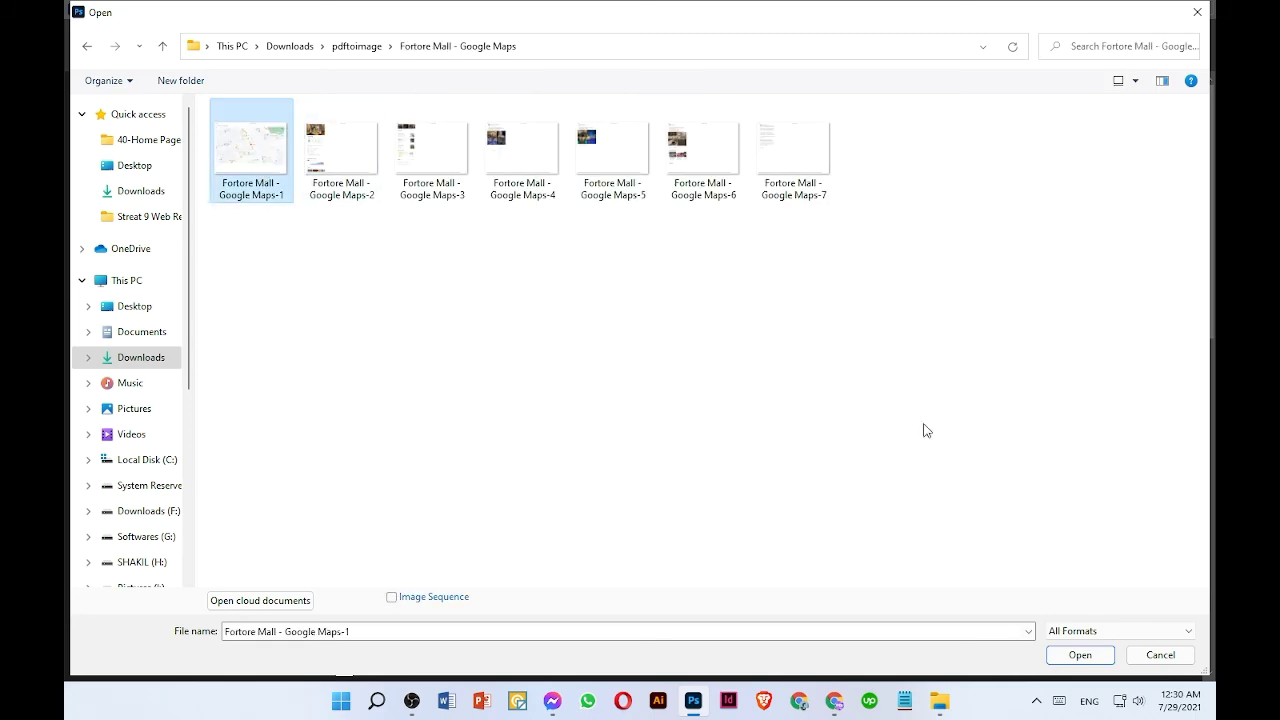
left_click(1082, 655)
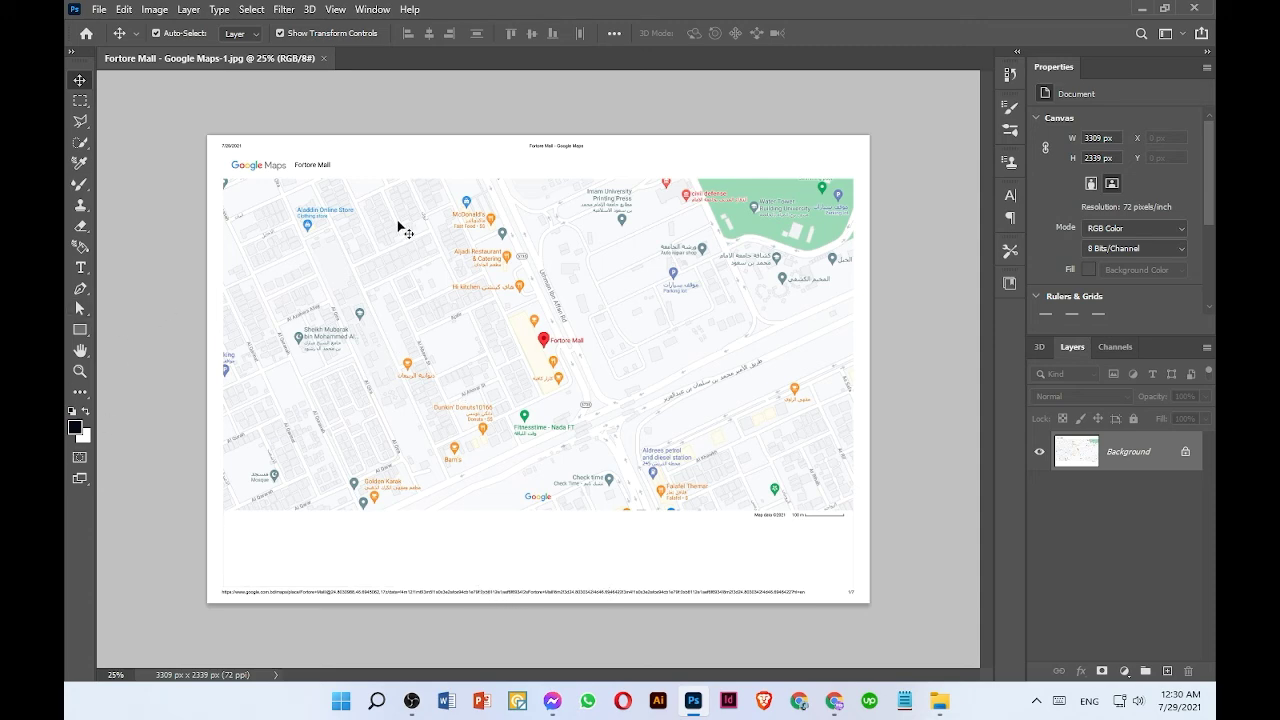
- Crop the image down to the map area only, about 3141 × 1643 px, removing header and footer
key("c")
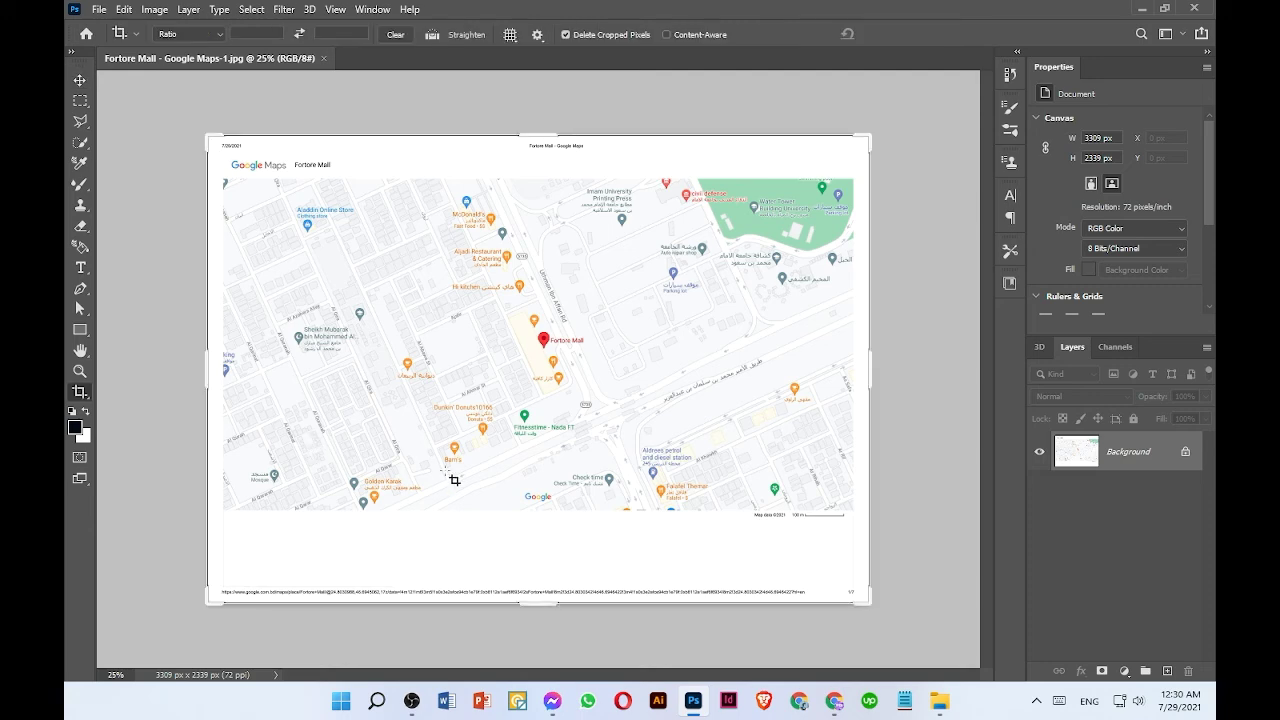
left_click_drag(533, 604, 543, 557)
left_click_drag(544, 175, 549, 205)
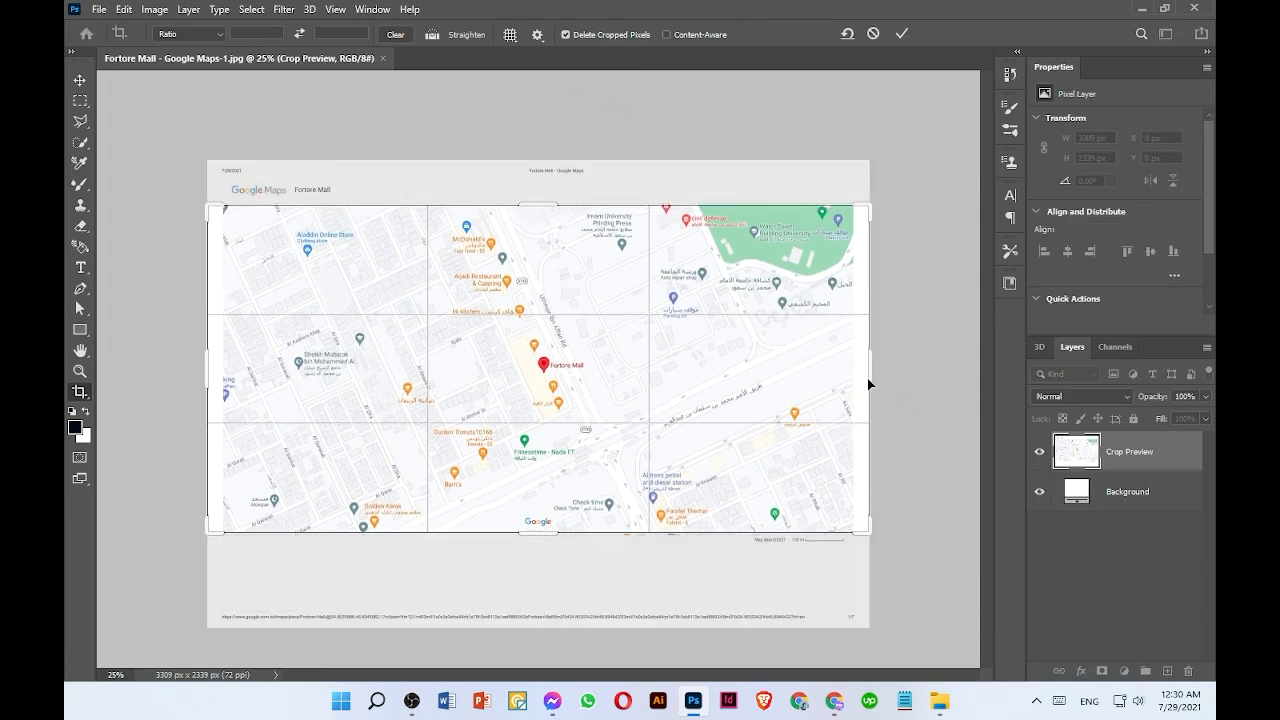
left_click_drag(867, 378, 852, 372)
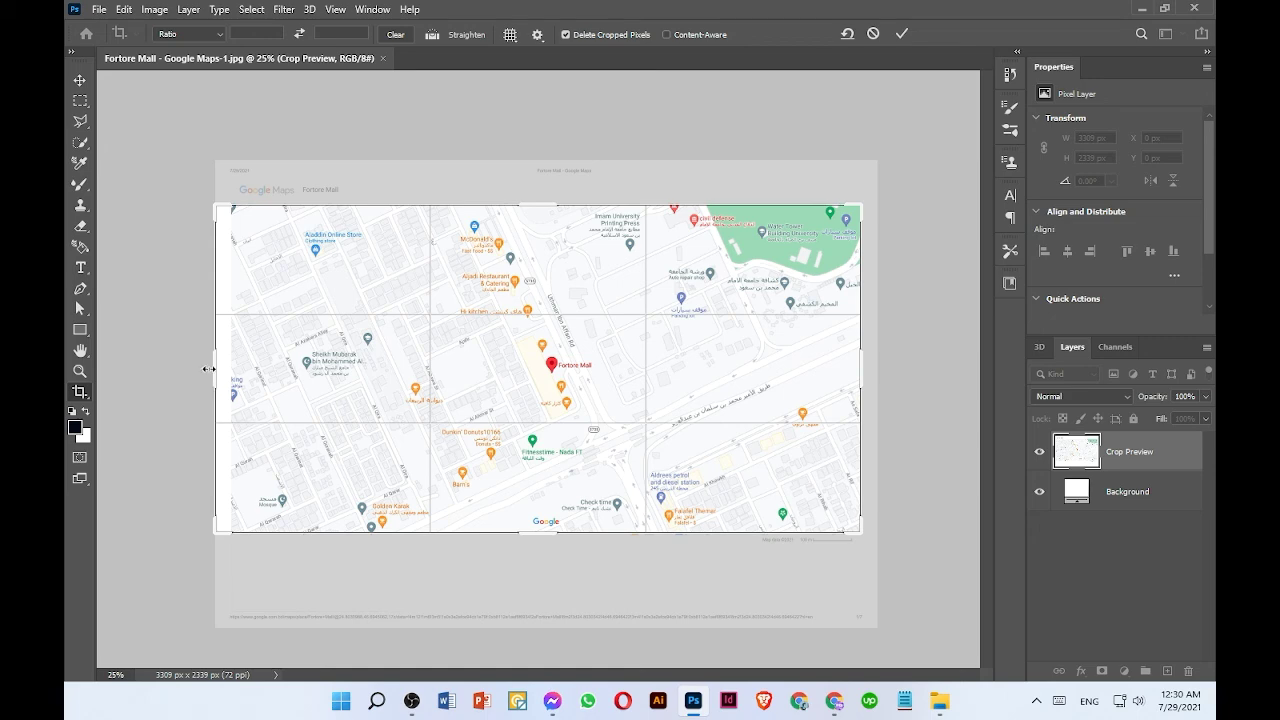
left_click_drag(208, 369, 225, 367)
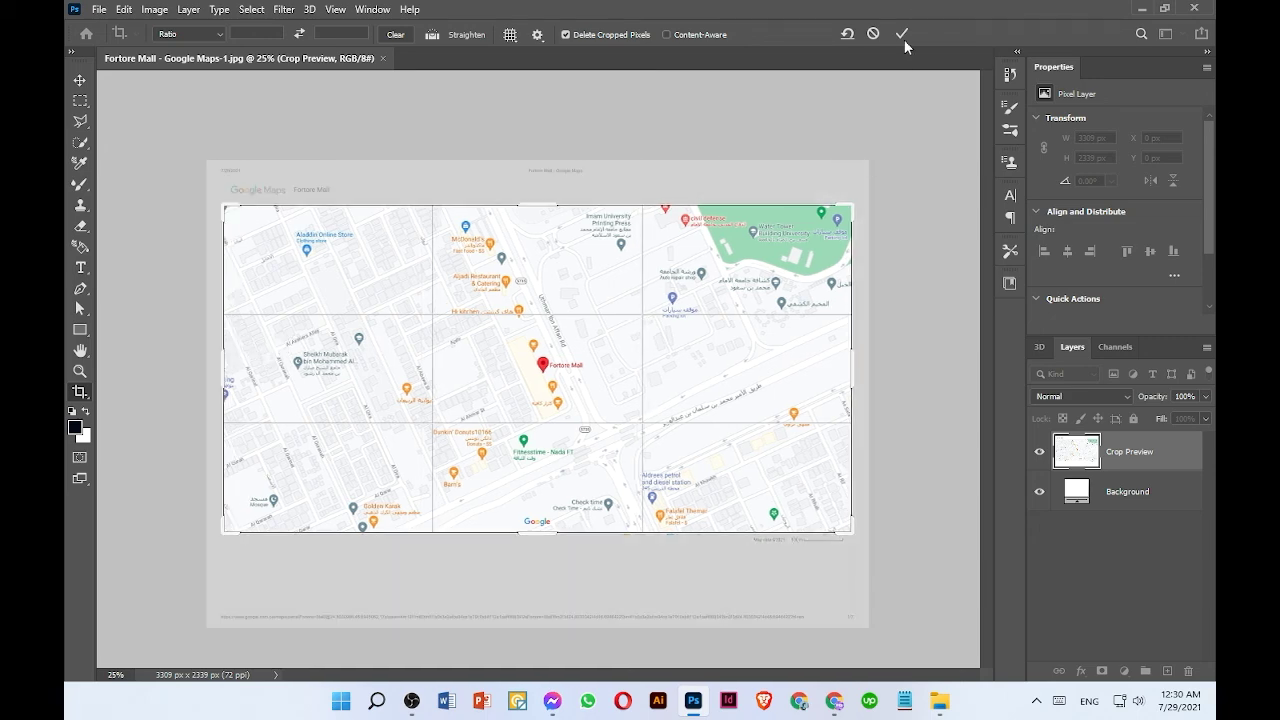
left_click(903, 35)
left_click(70, 85)
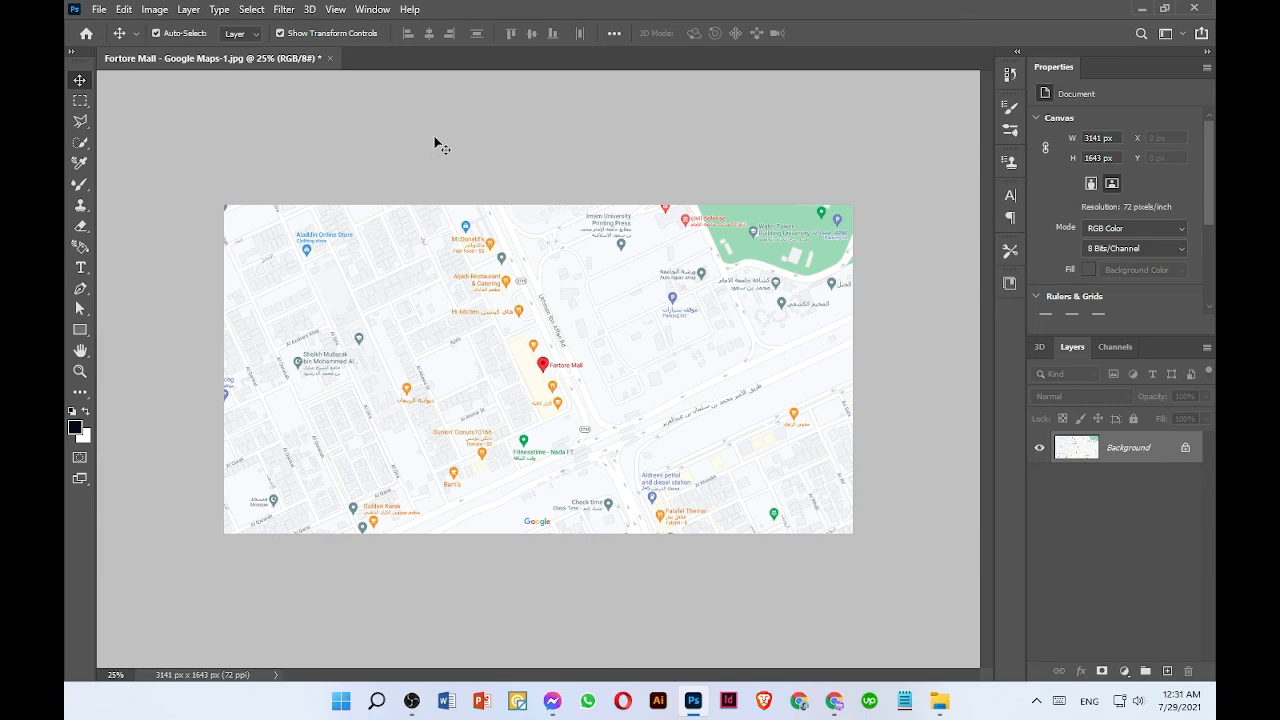
scroll(436, 141, "up", 2)
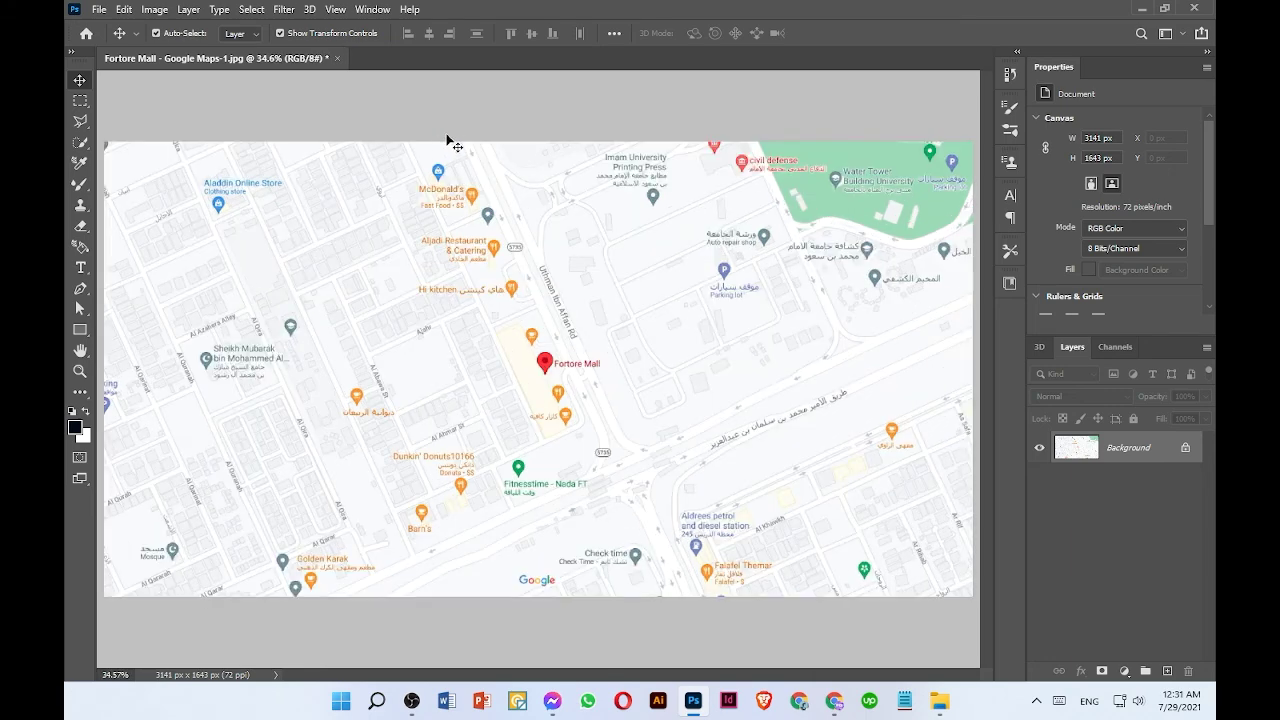